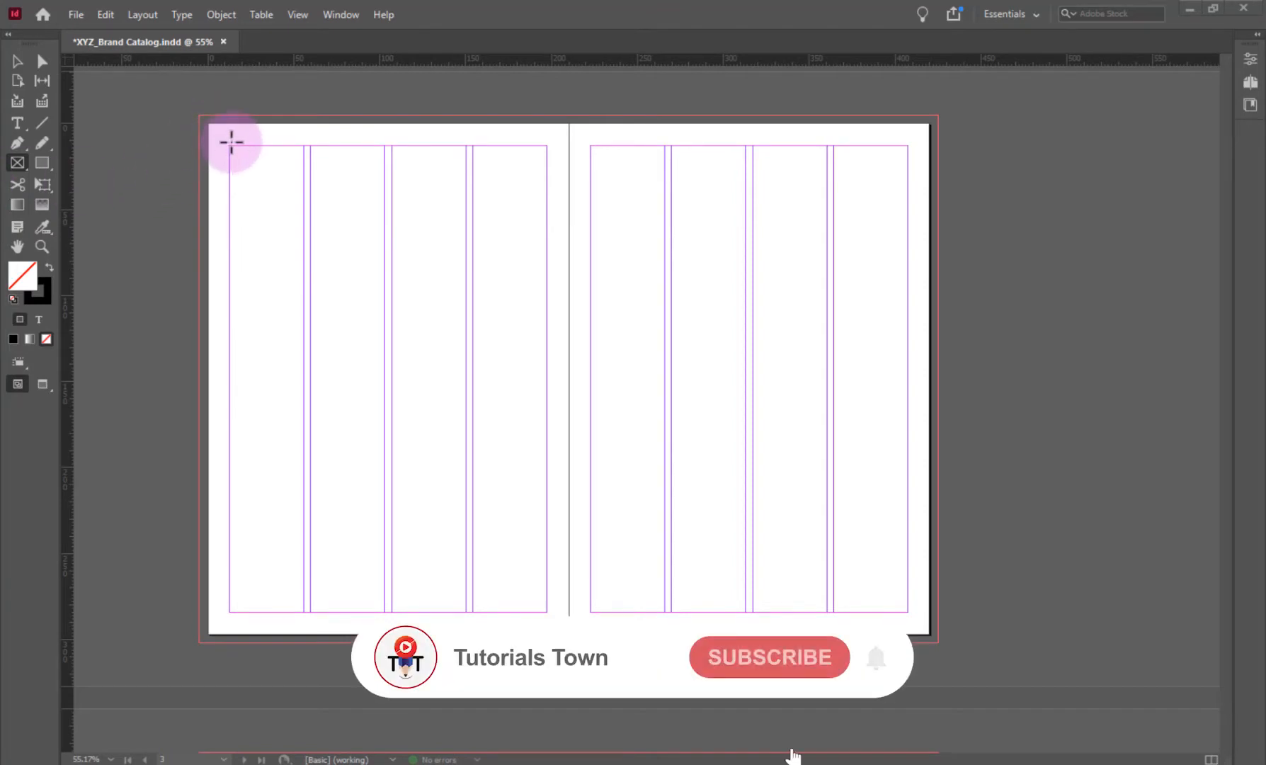
Draw a grid of empty picture frames, two columns by three rows, filling the left page within its margins.
left_click_drag(230, 144, 548, 614)
key("Up")
key("Up")
key("Left")
key("Left")
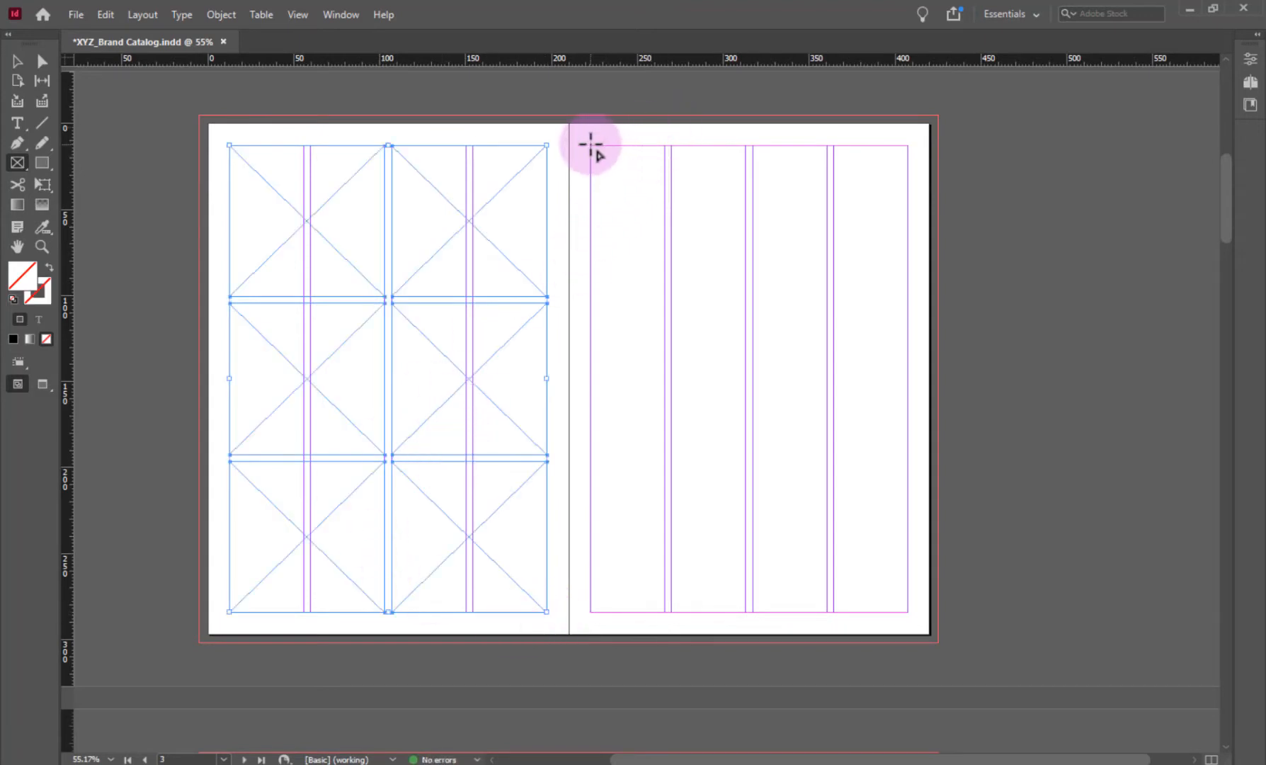
Draw a four-by-four grid of picture frames, about 184.6 × 271.6 mm overall, within the right page's margins and deselect it.
left_click_drag(591, 146, 908, 613)
key("Up")
key("Up")
key("Up")
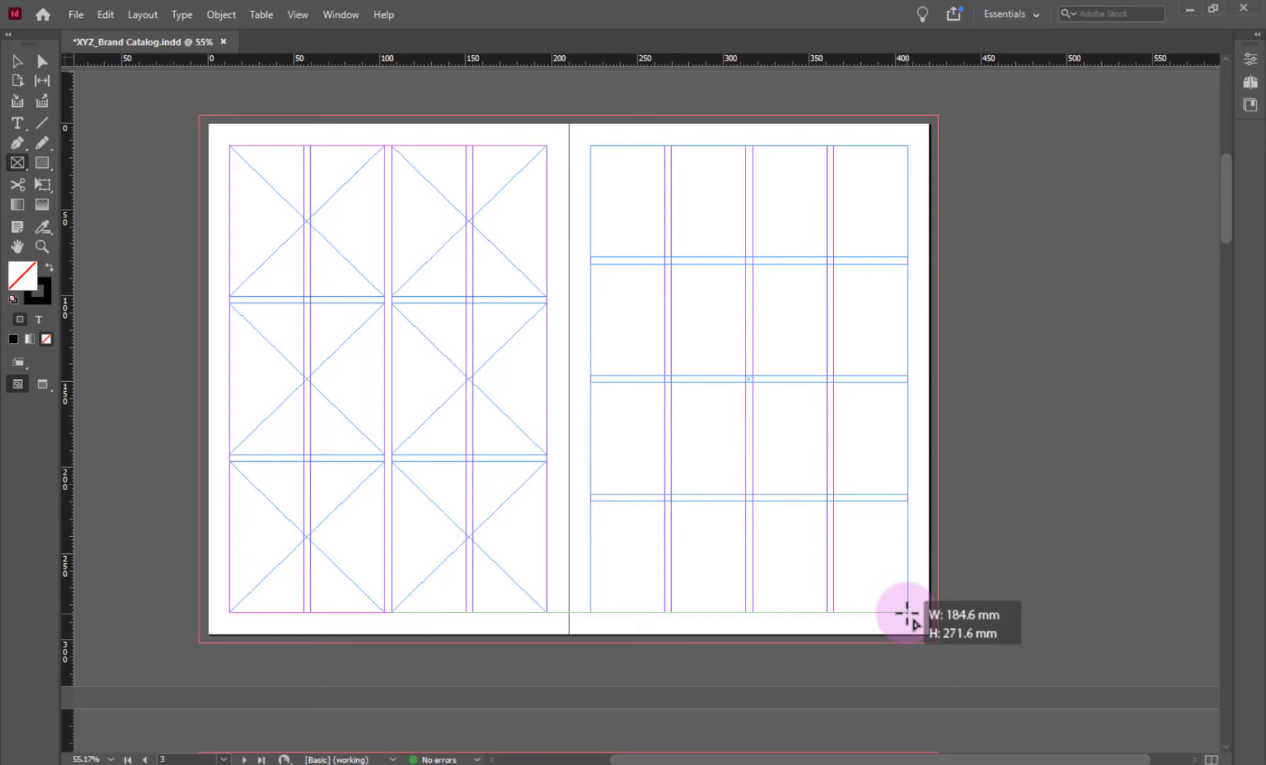
key("Right")
key("Right")
left_click_drag(908, 613, 907, 614)
key("Right")
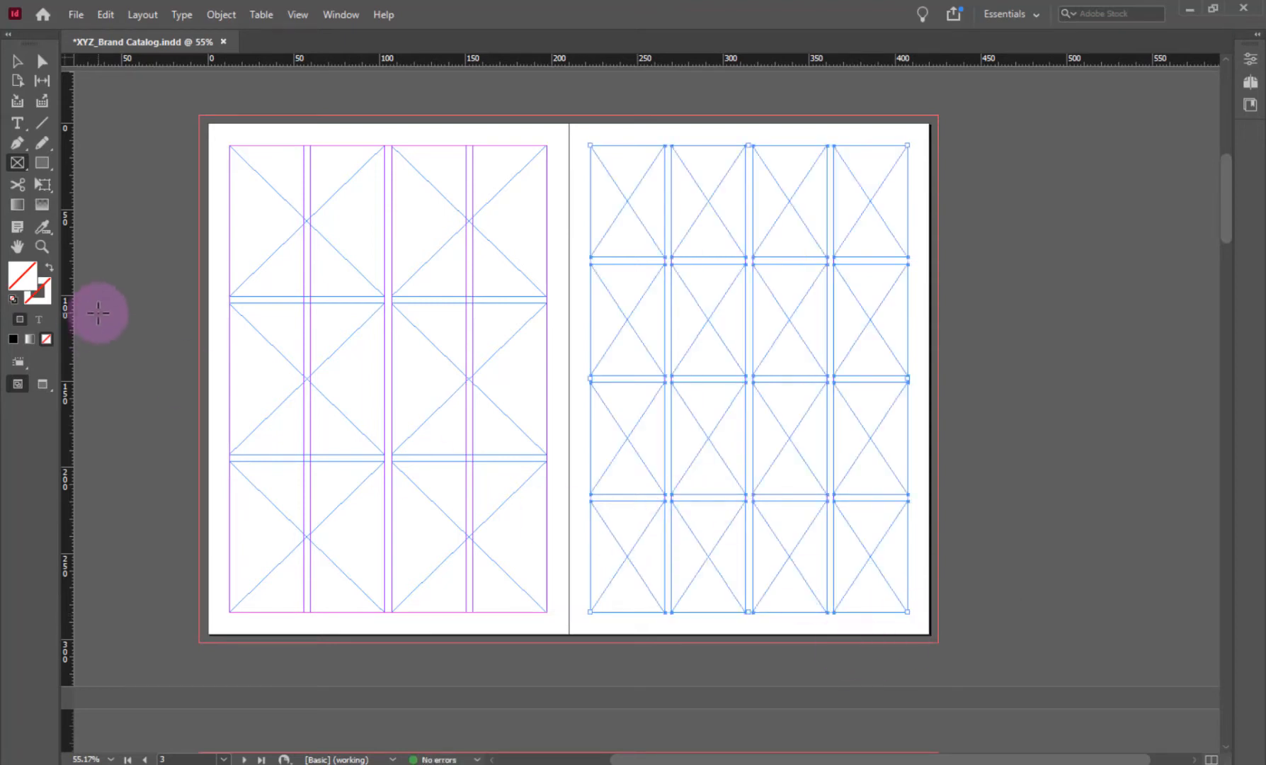
key("ctrl+shift+a")
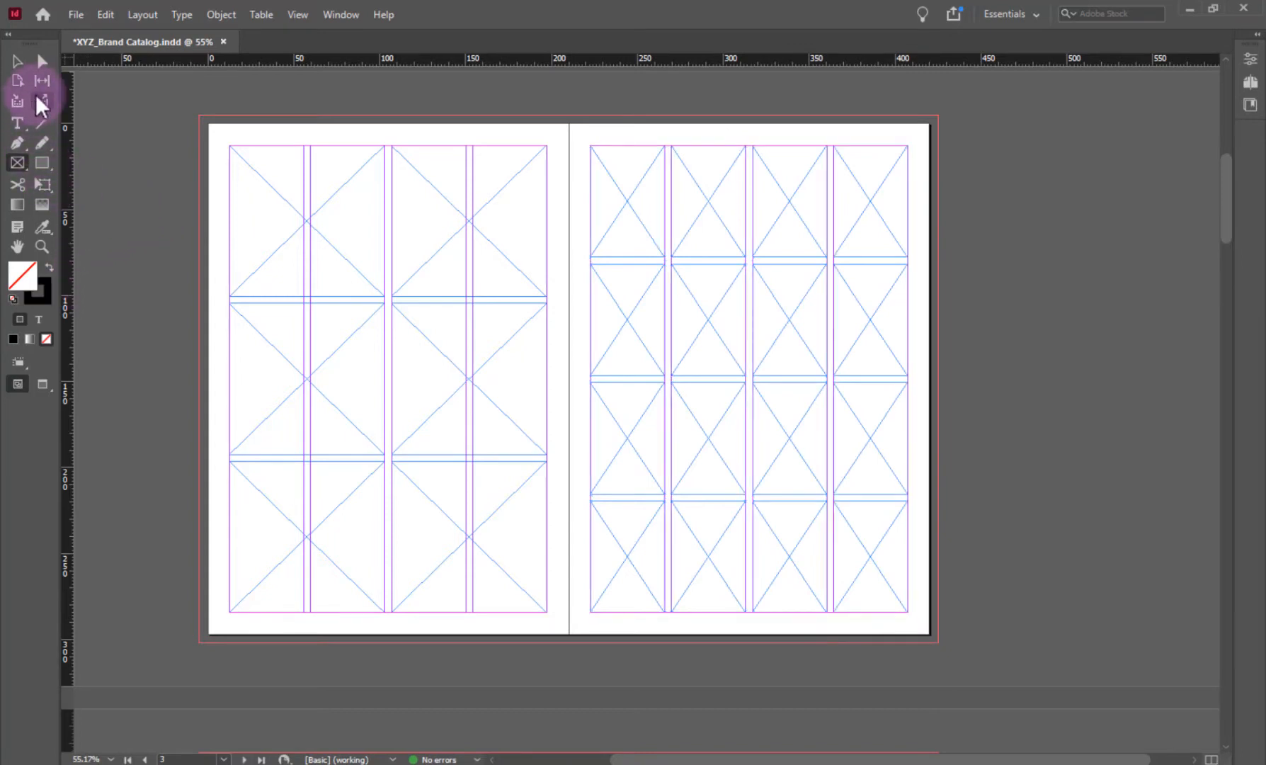
Try shortening only the first frame of the left page from its lower edge, and undo the resize.
left_click(41, 81)
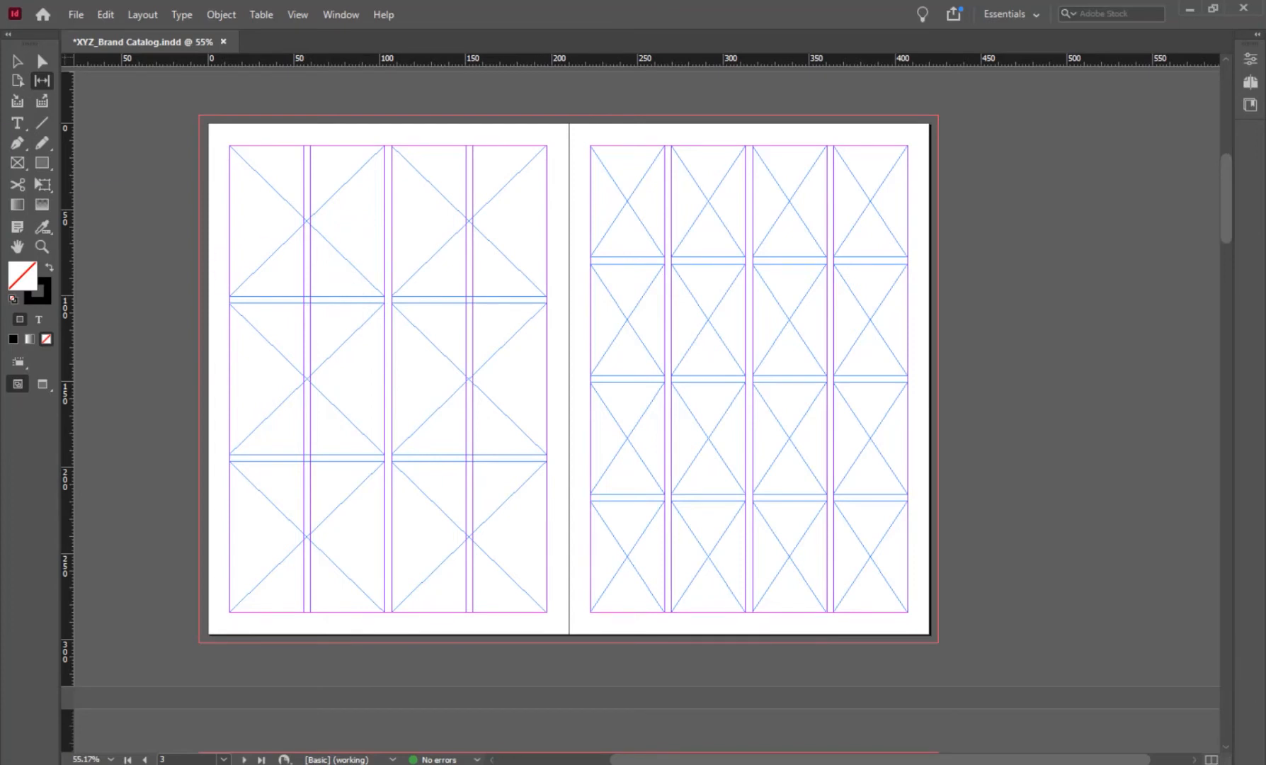
left_click(19, 61)
left_click(318, 280)
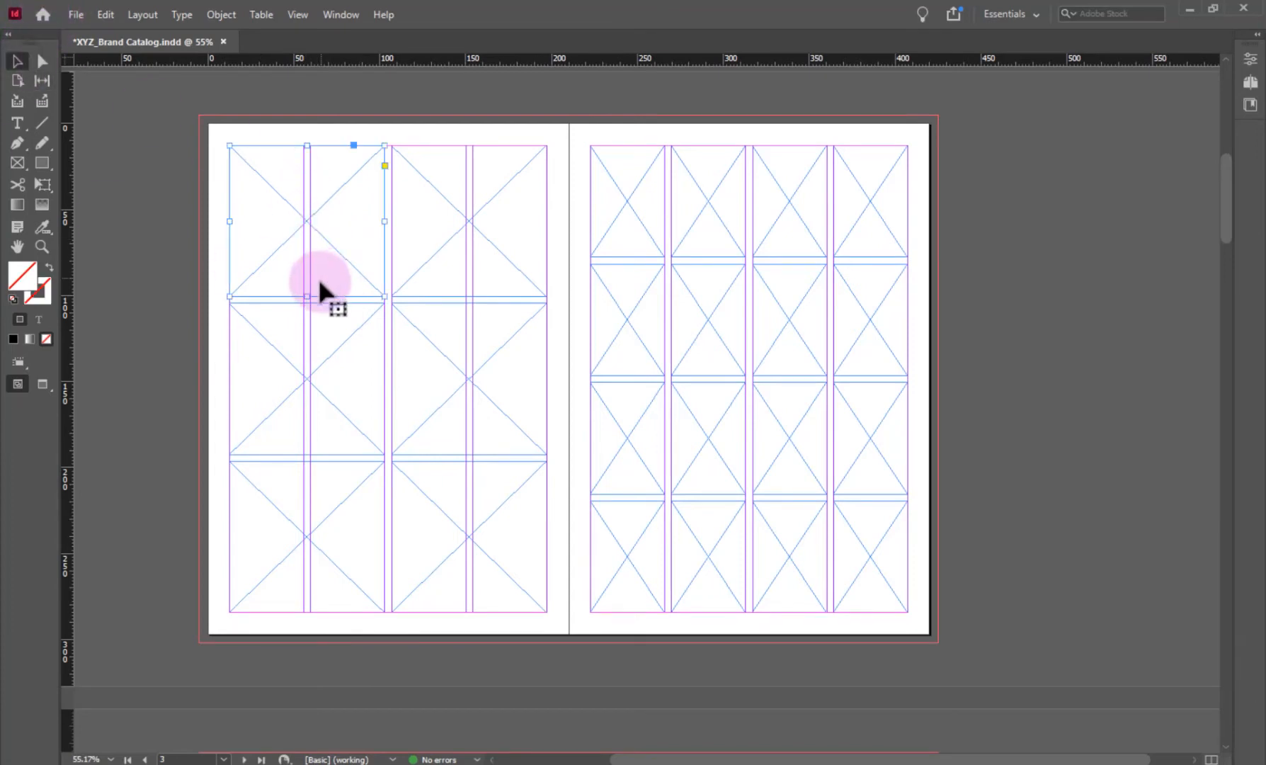
left_click_drag(308, 296, 306, 239)
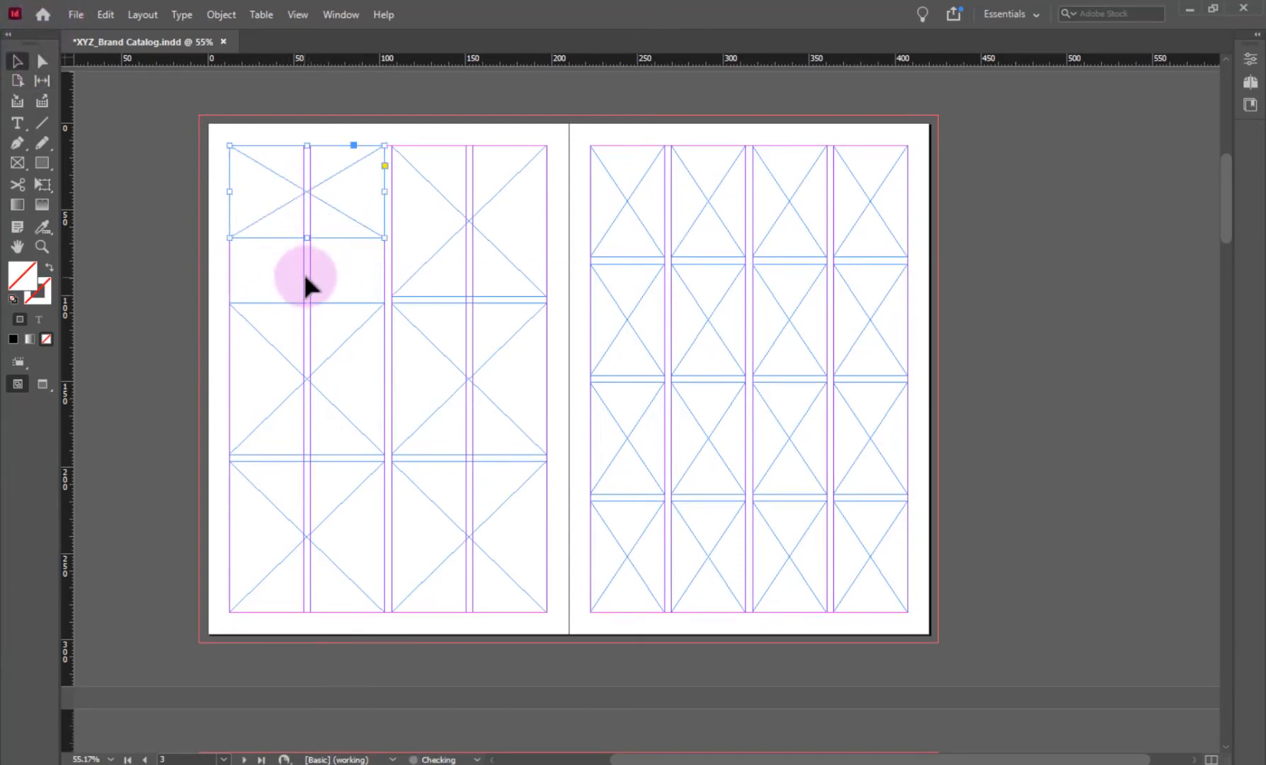
key("ctrl+z")
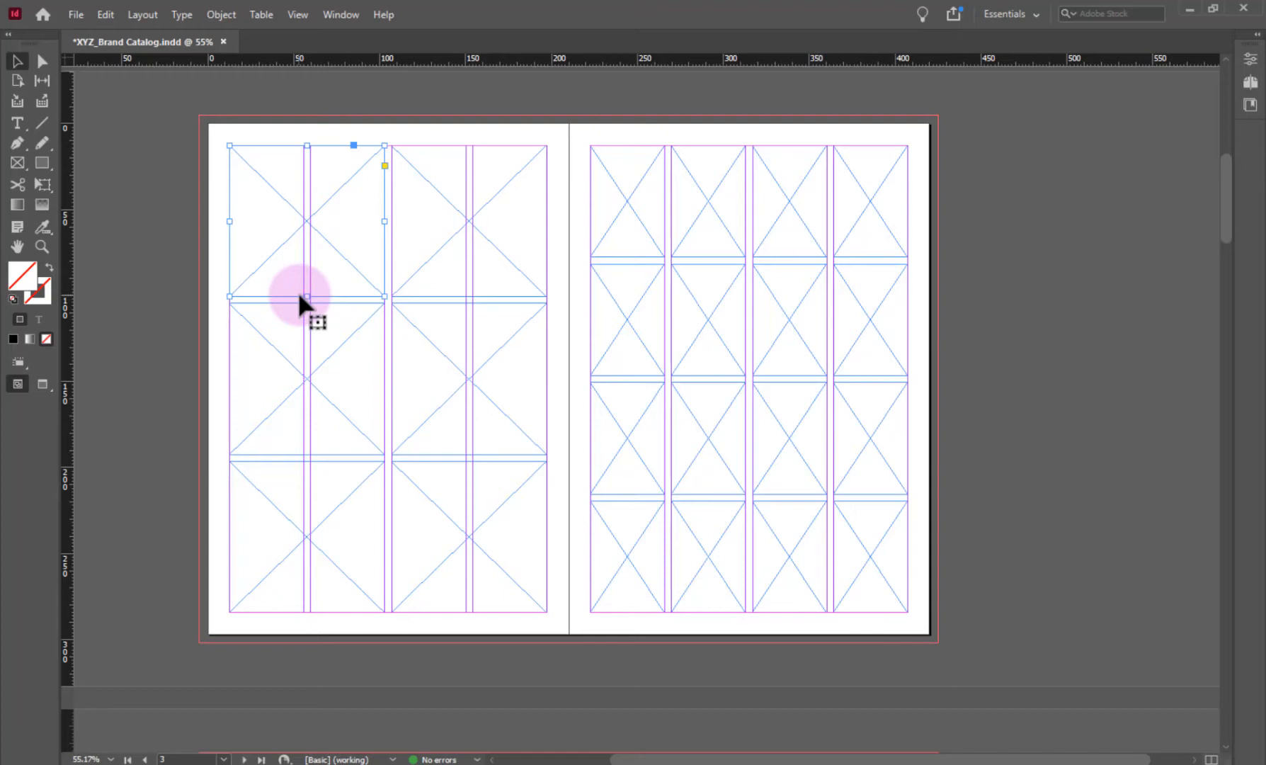
Try widening the space between the left page's outer edge and its first frame column with the Gap tool.
key("ctrl+space")
left_click_drag(380, 334, 429, 415)
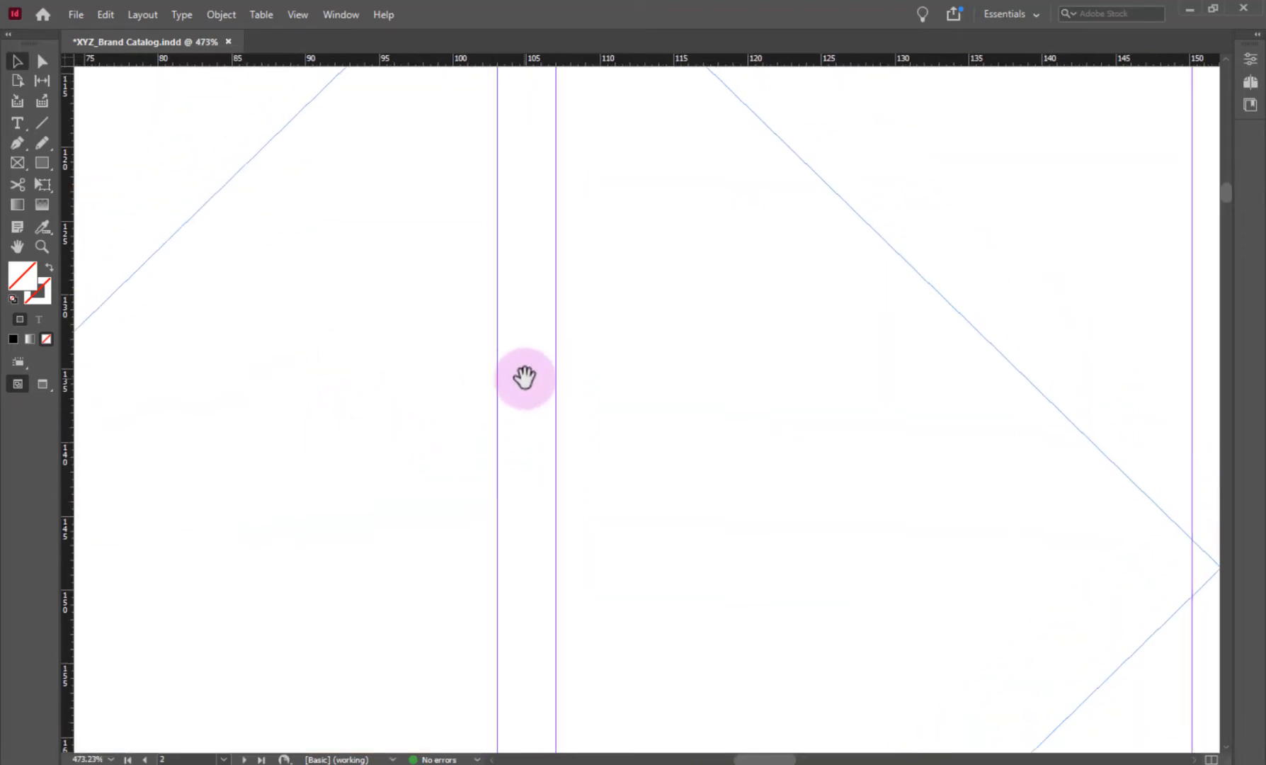
left_click_drag(525, 377, 524, 378)
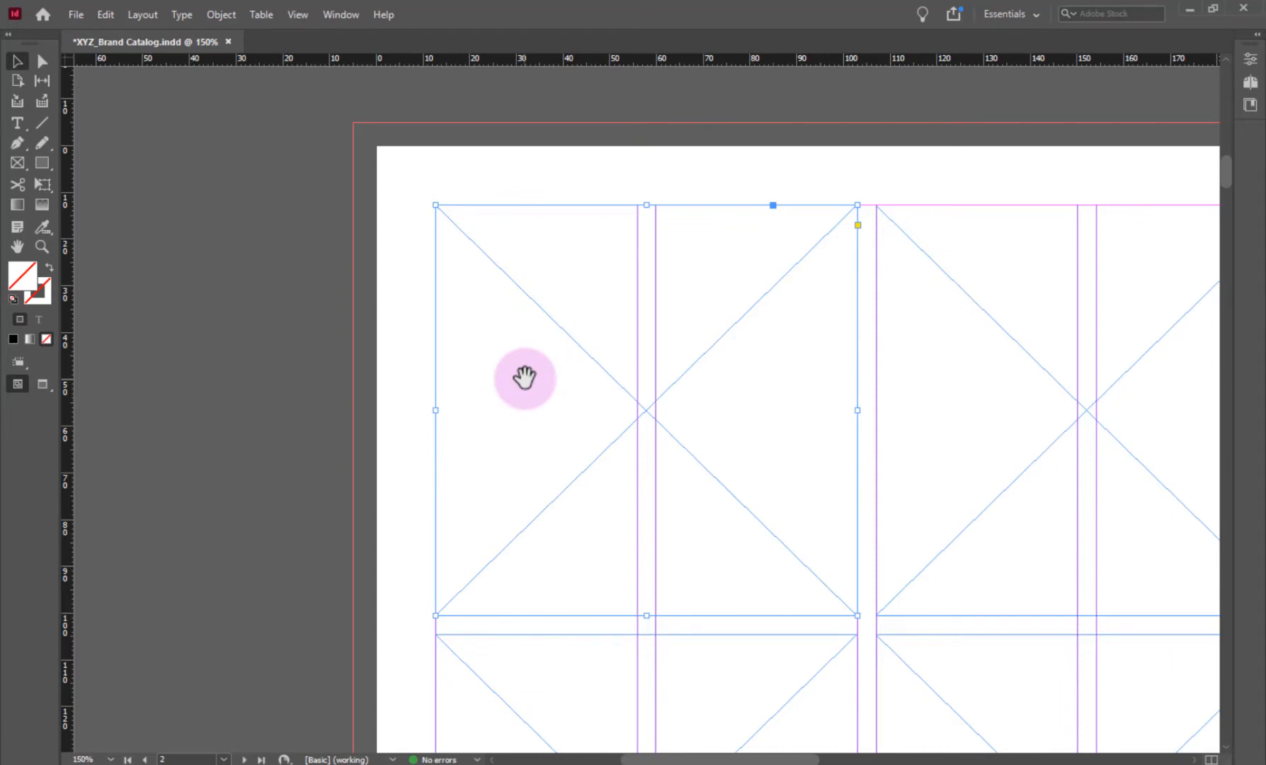
left_click_drag(848, 565, 609, 479)
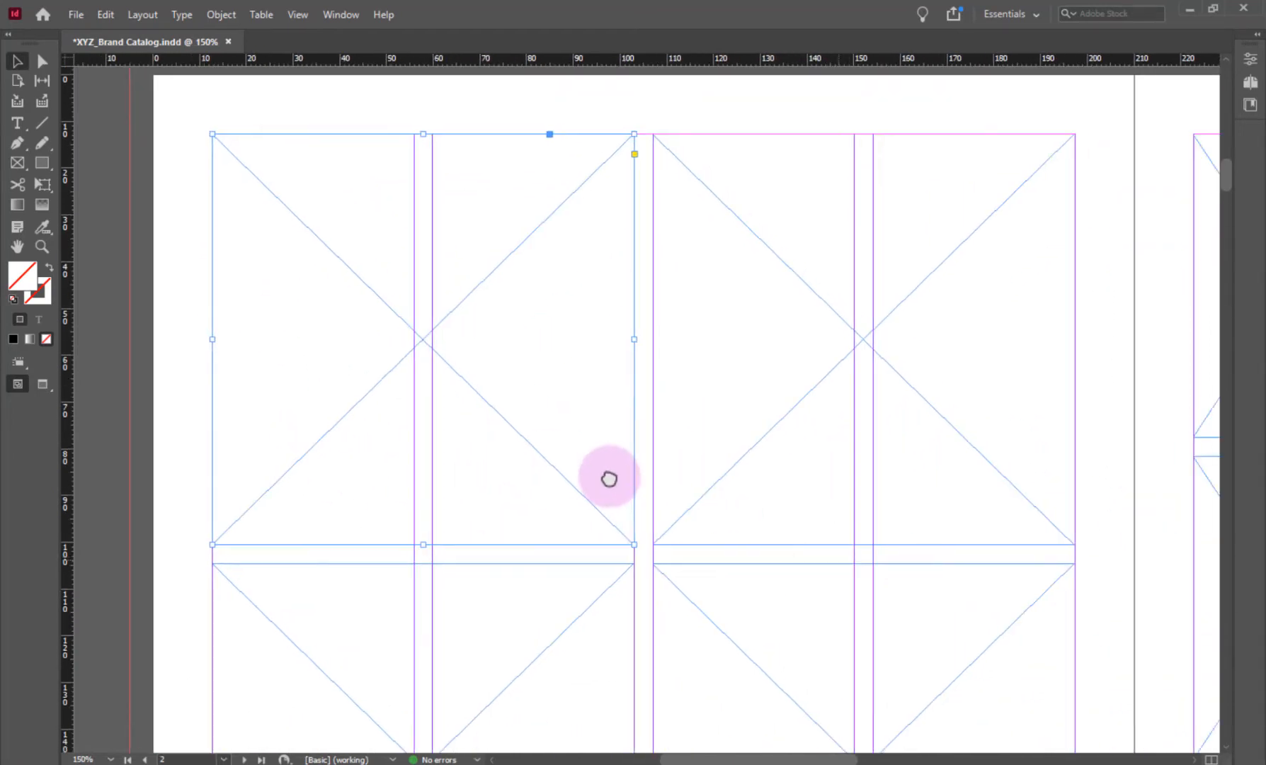
key("ctrl+minus")
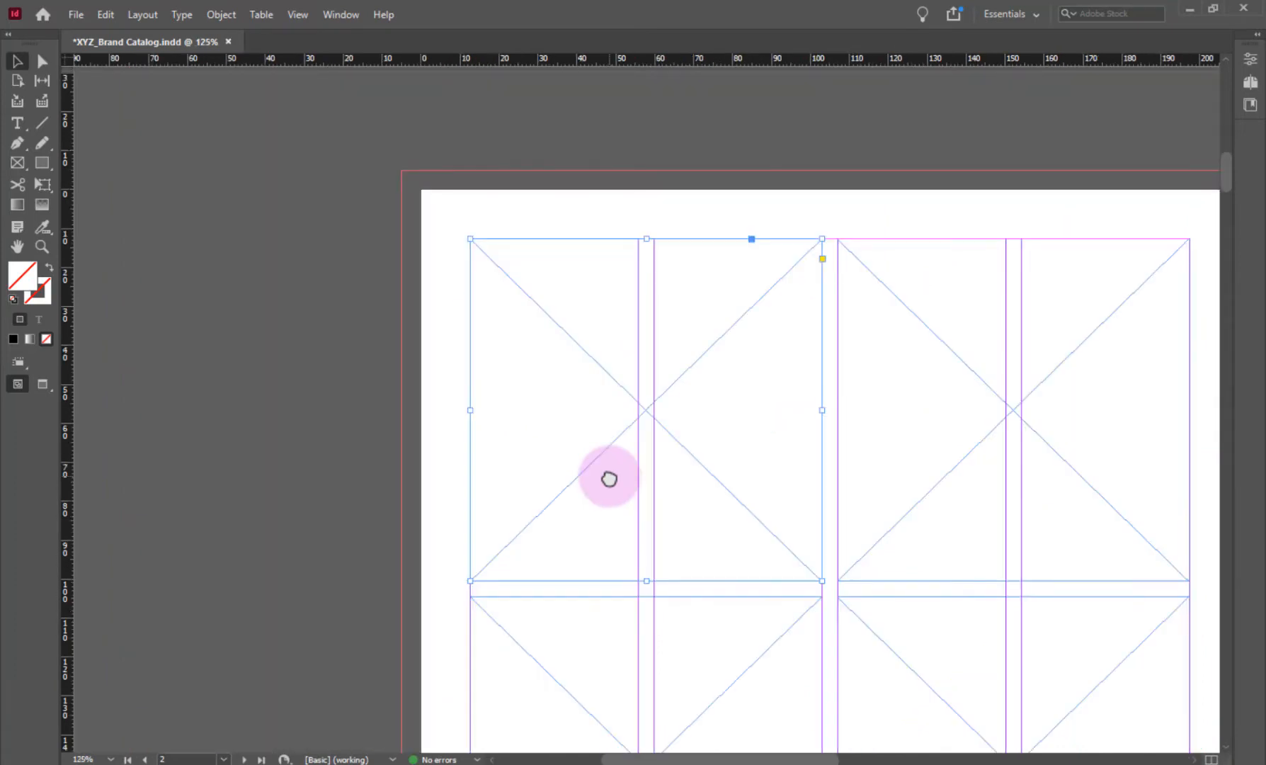
left_click_drag(793, 528, 460, 438)
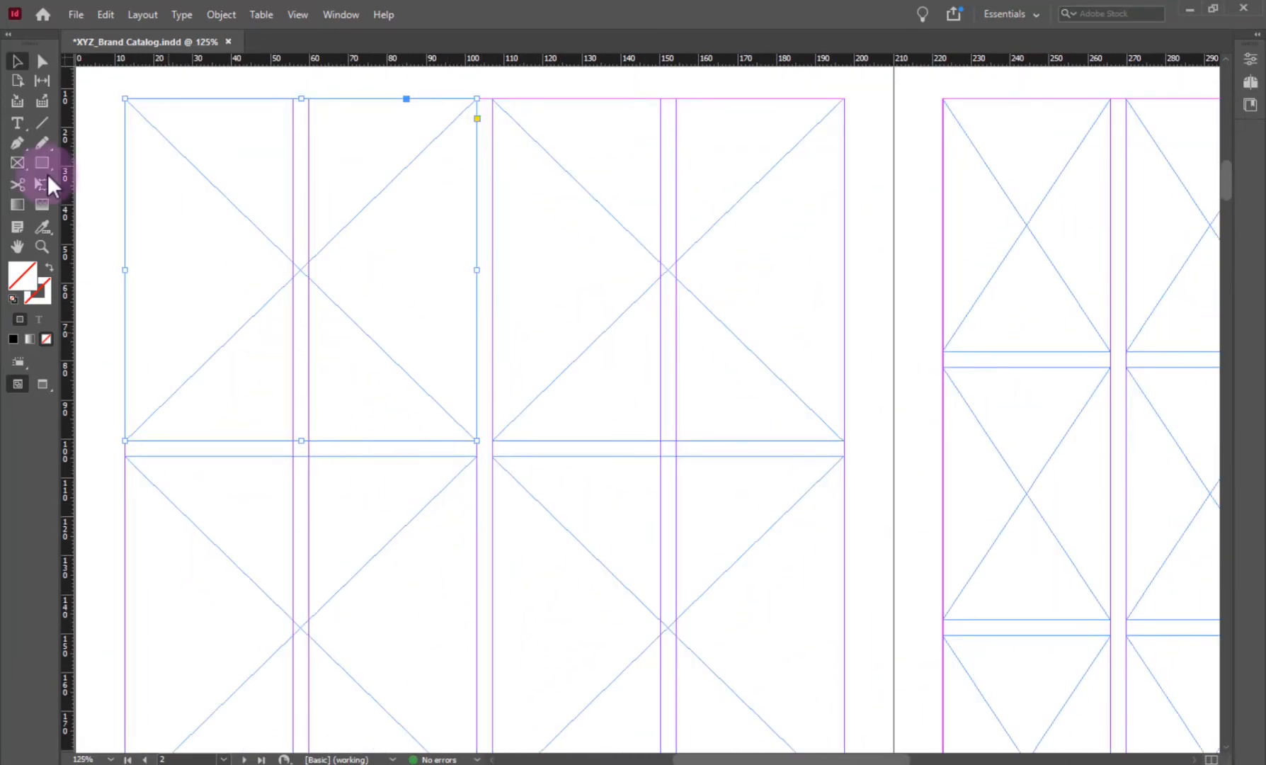
left_click(41, 81)
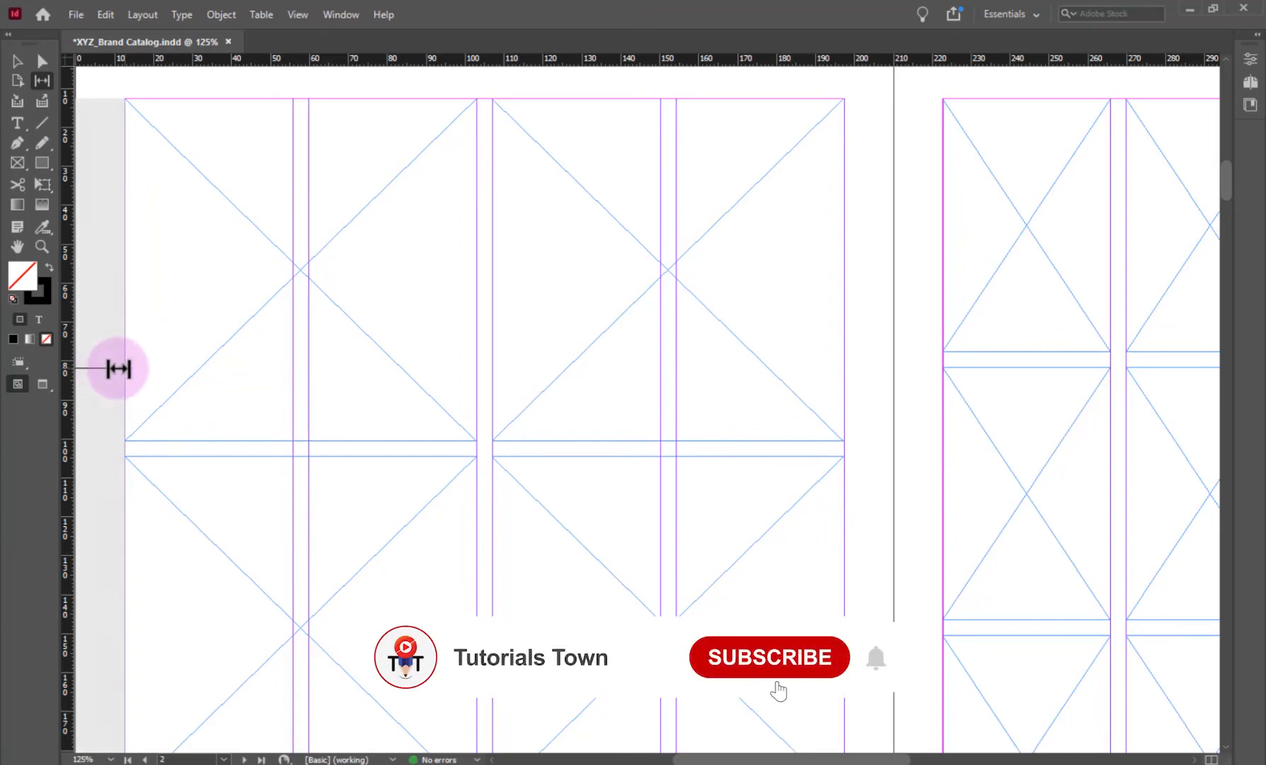
left_click_drag(133, 374, 396, 357)
left_click_drag(613, 328, 371, 306)
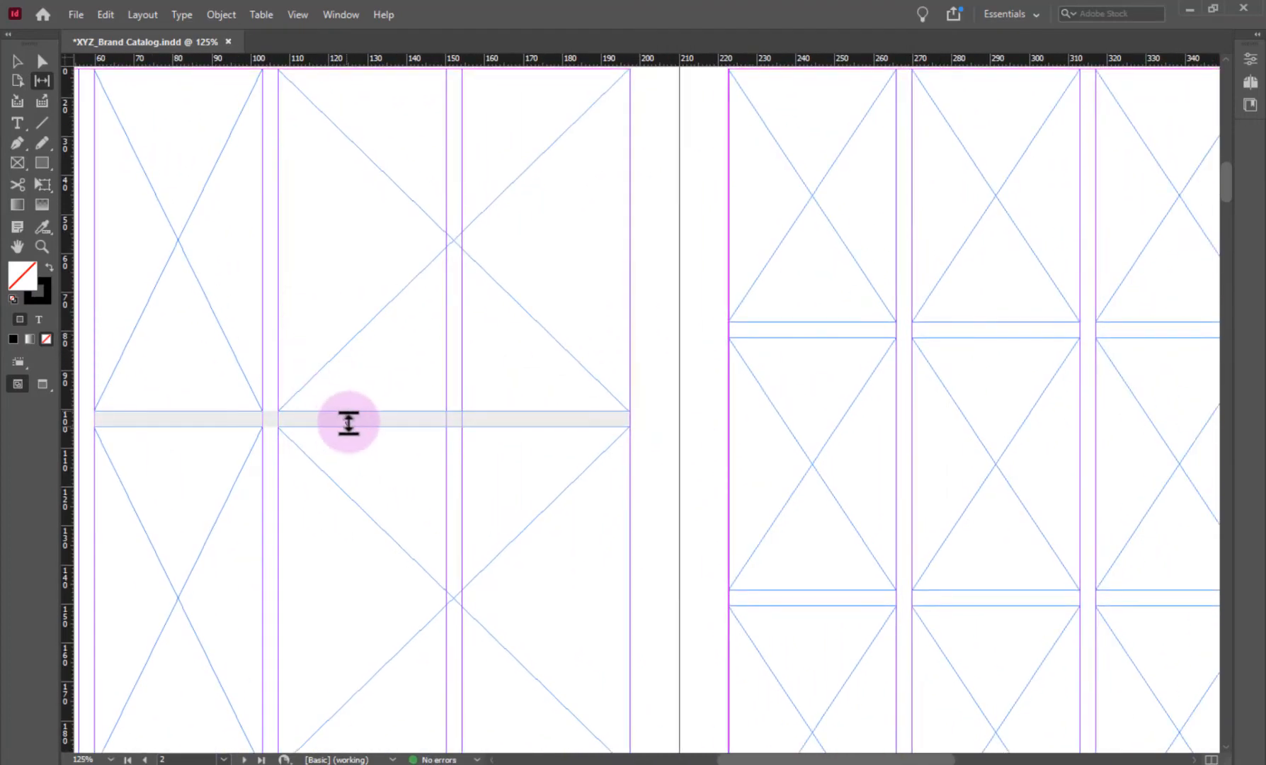
Try moving the horizontal gap under the left page's first frame row upward, and undo both gap changes.
left_click_drag(351, 423, 401, 195)
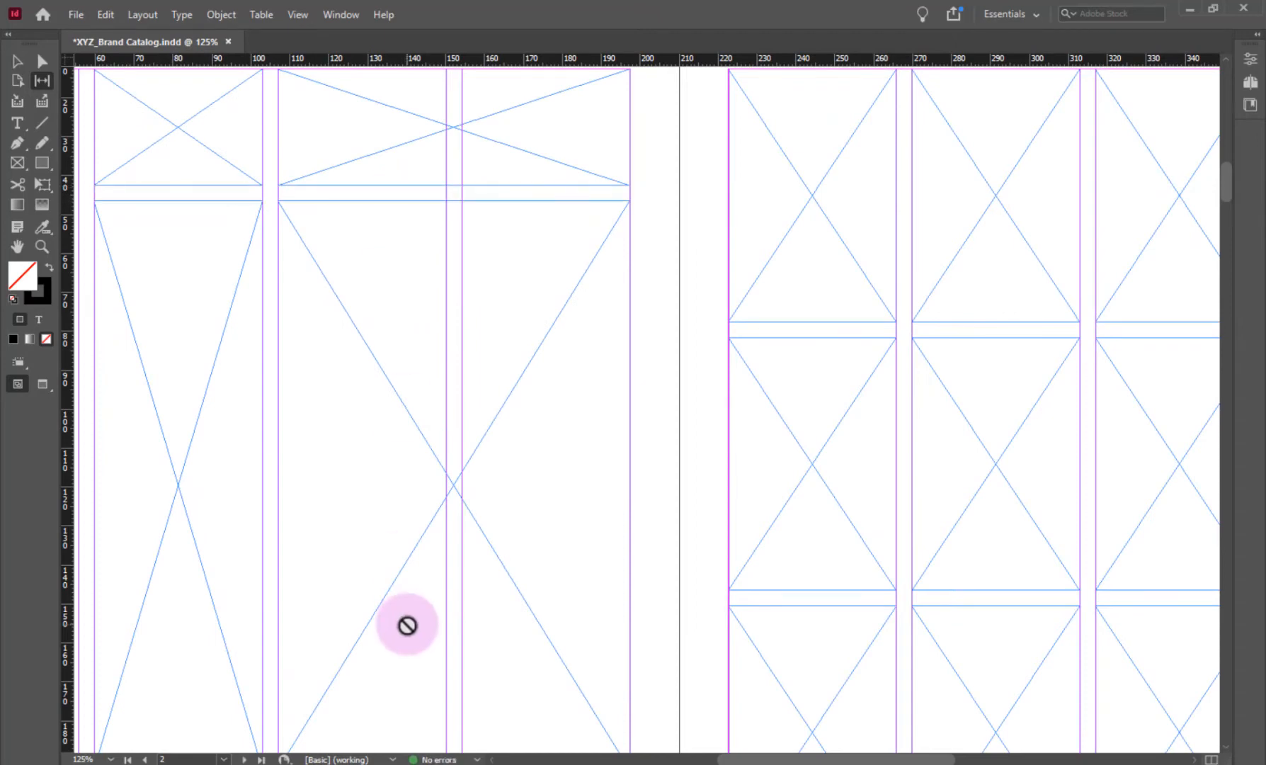
key("ctrl+z")
key("ctrl+z")
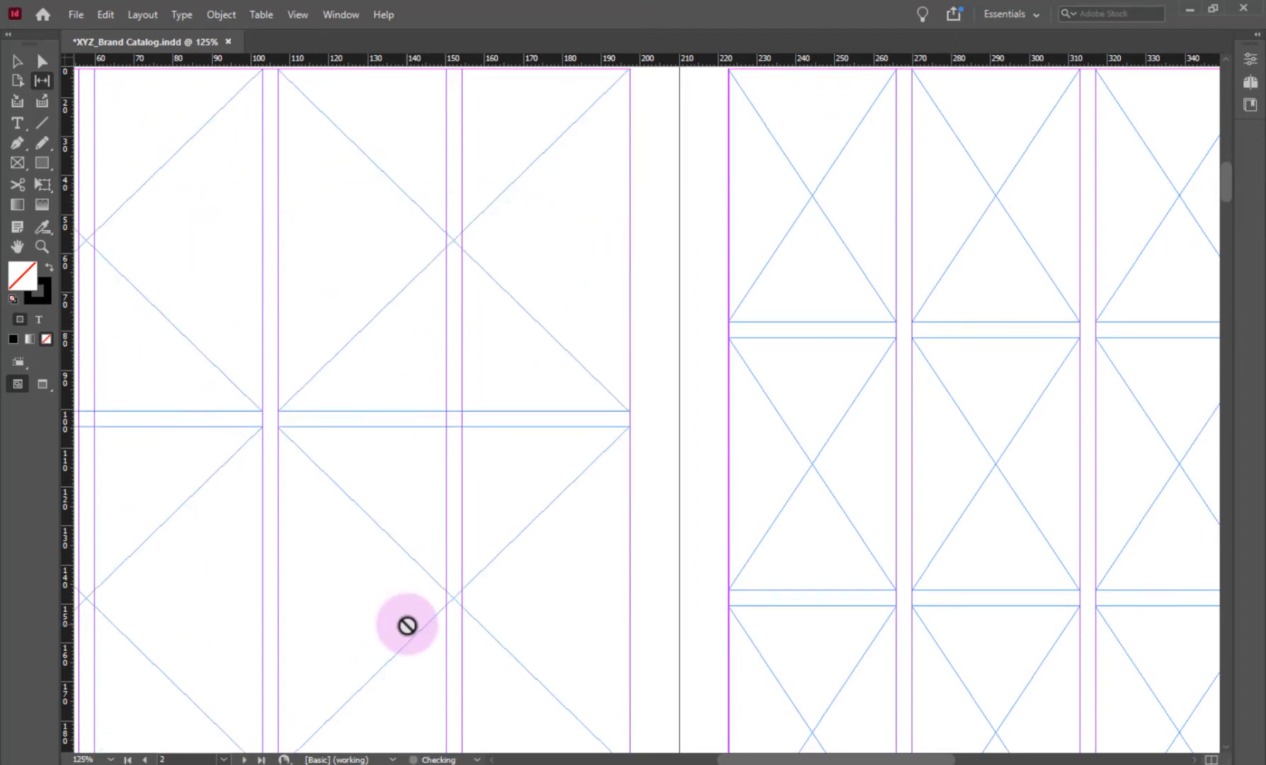
Try widening the left page's outer gap and raising the first horizontal gap across both columns, undoing each change.
key("ctrl+0")
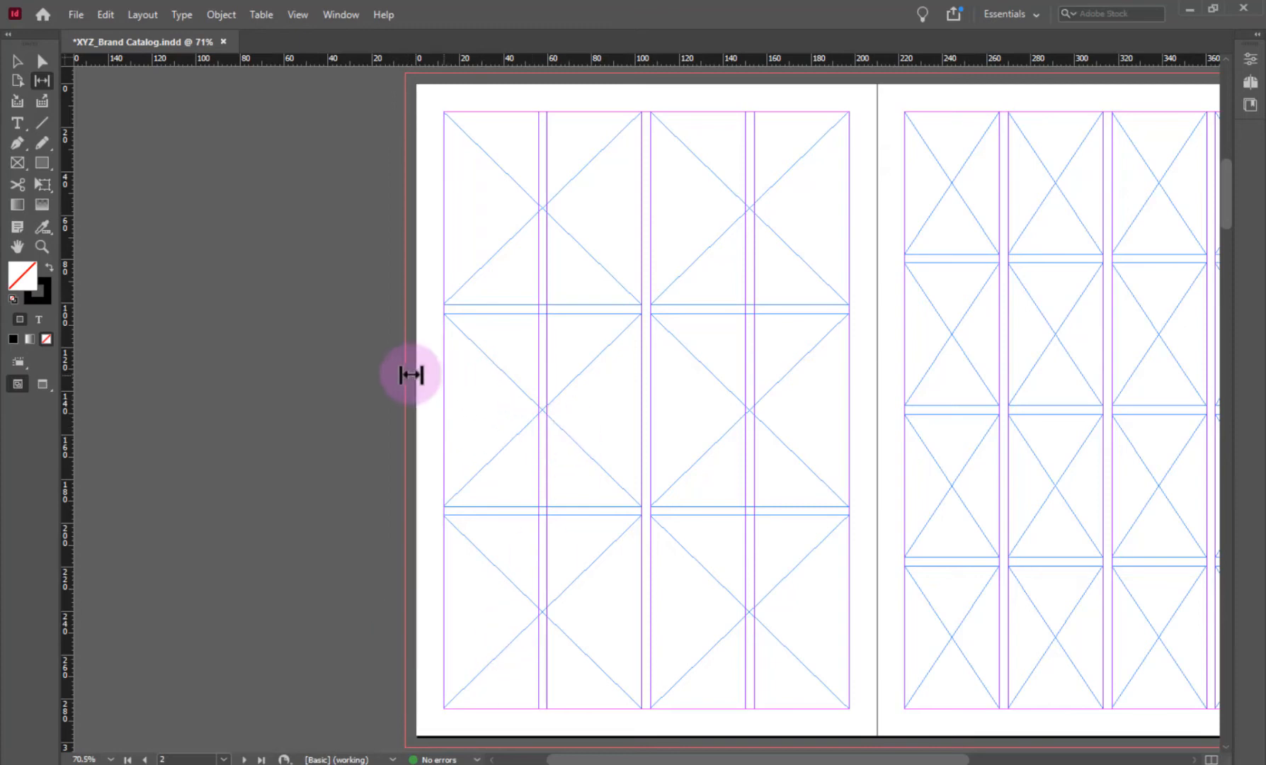
left_click_drag(434, 387, 507, 389)
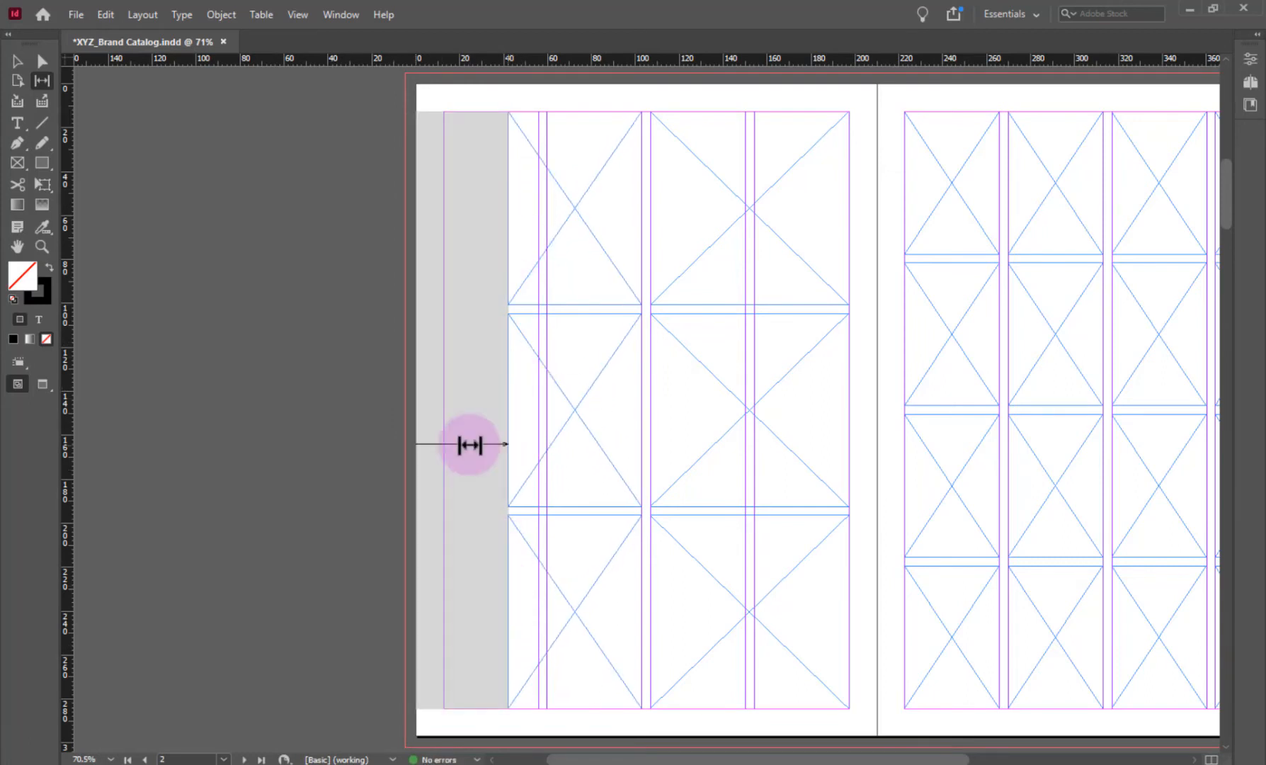
key("ctrl+z")
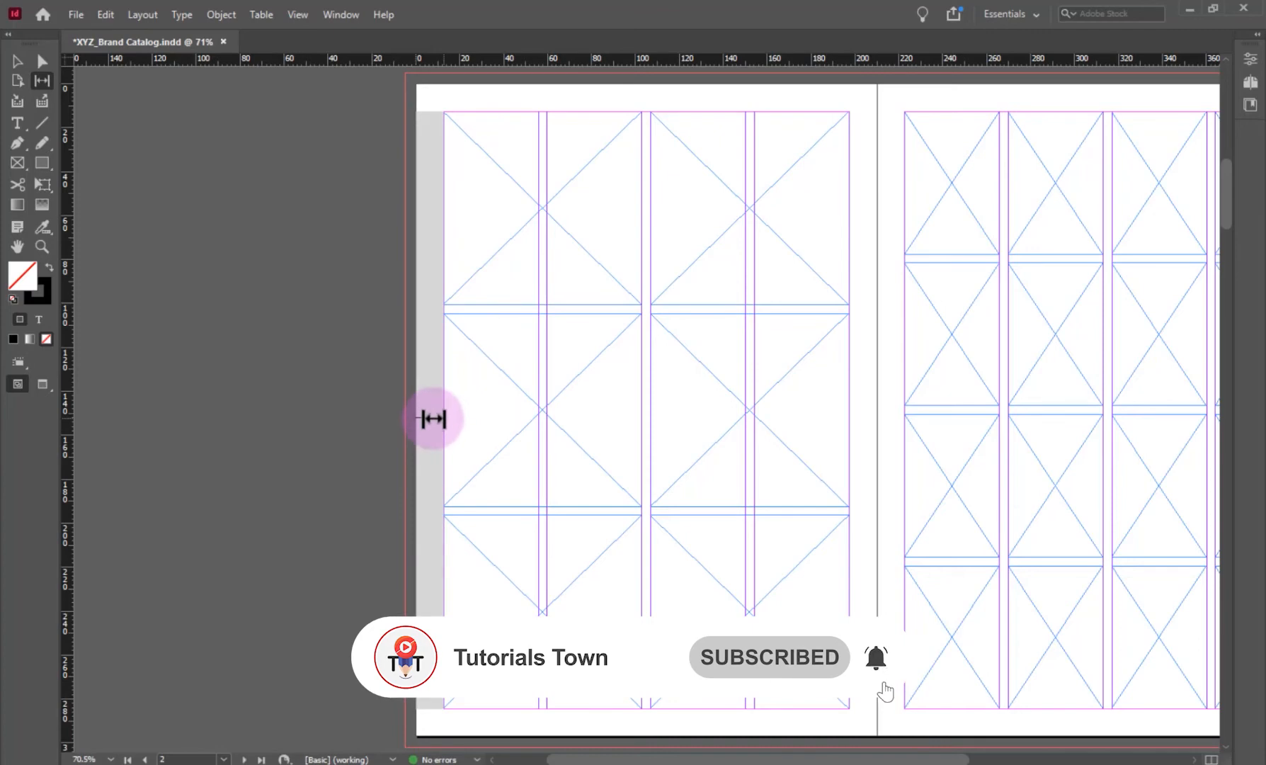
left_click_drag(433, 418, 494, 421)
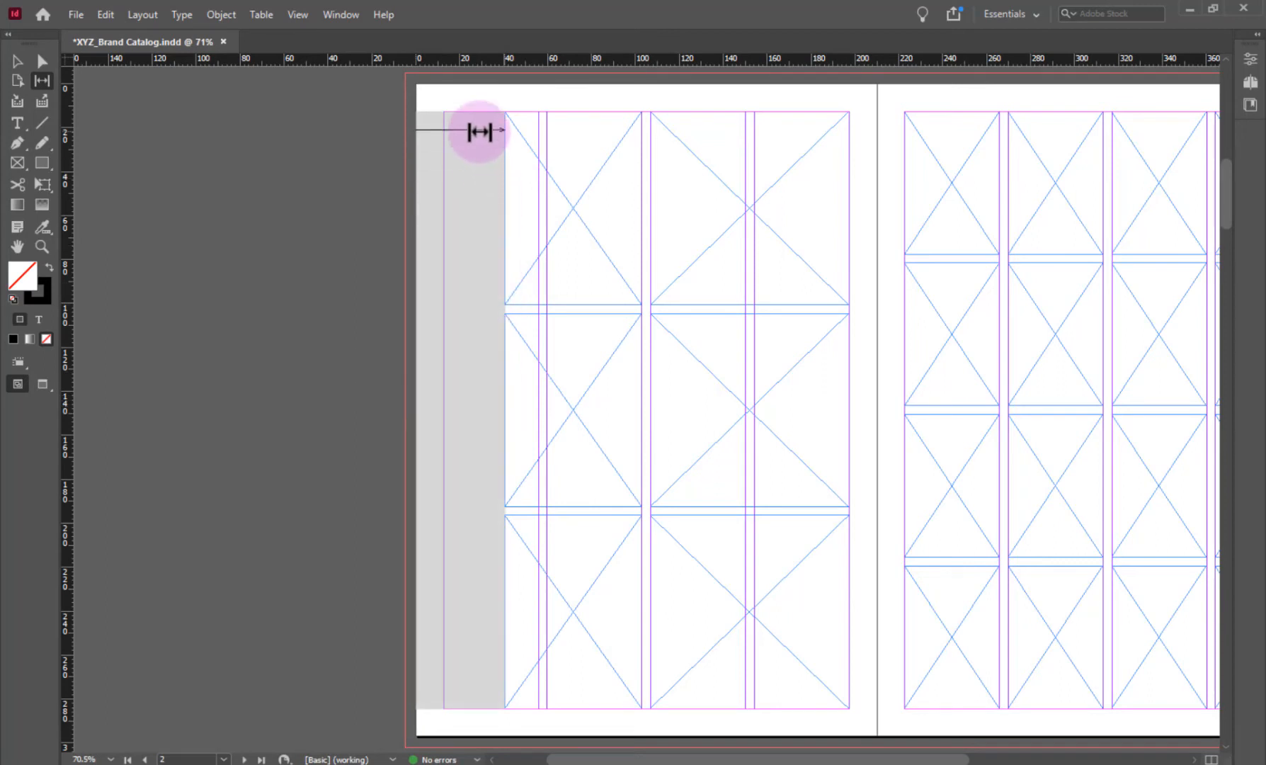
key("ctrl+z")
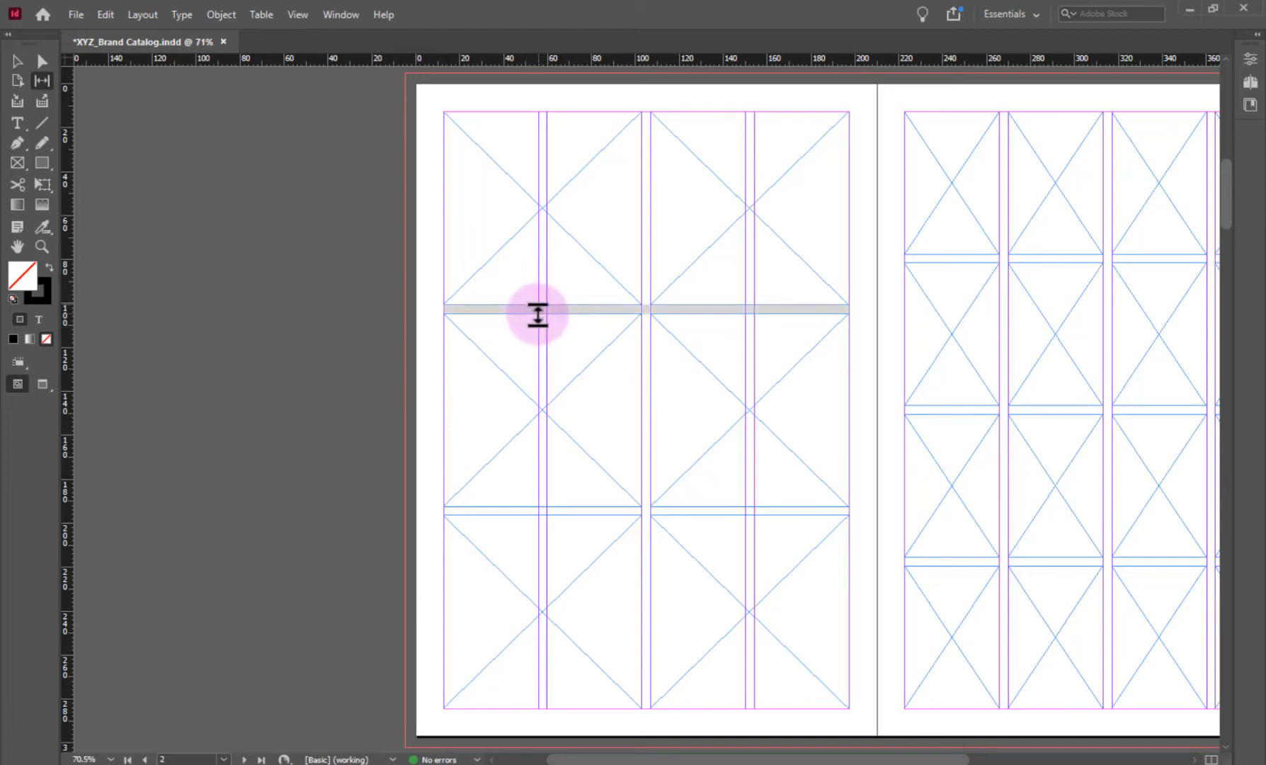
left_click_drag(538, 315, 540, 205)
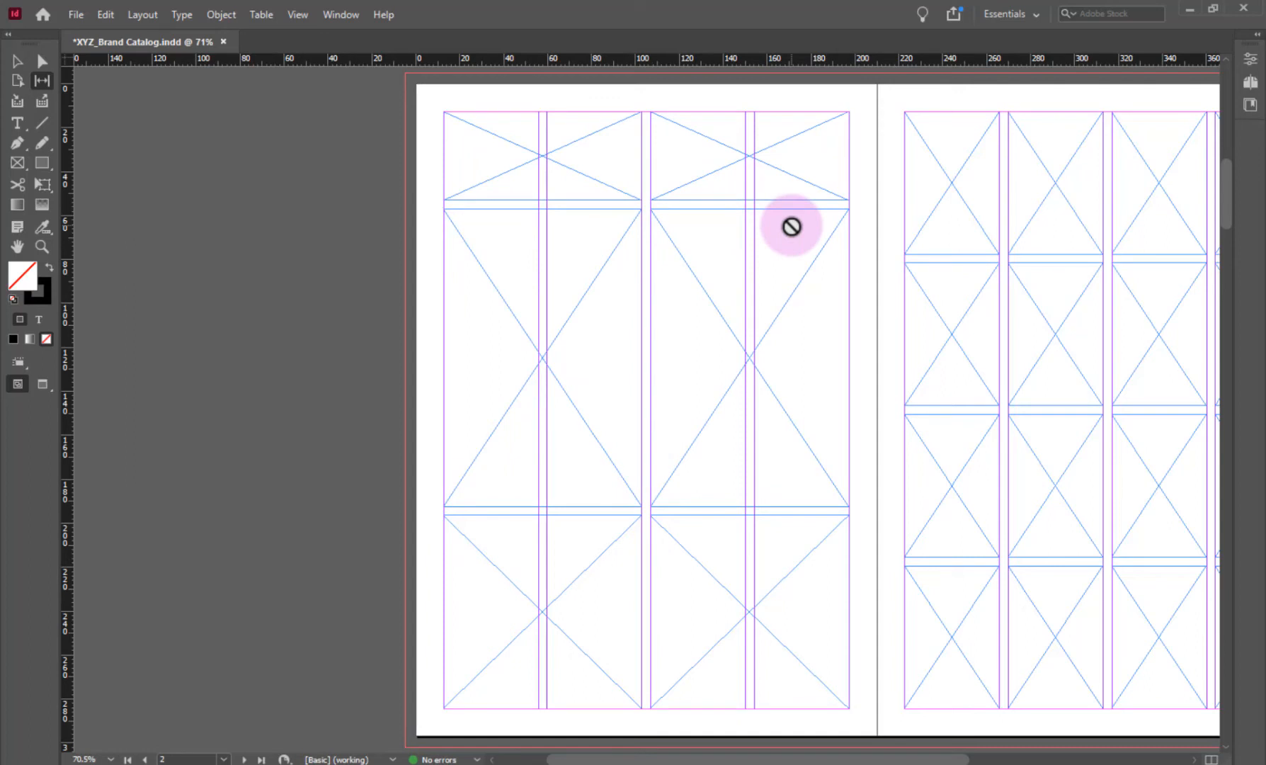
key("ctrl+z")
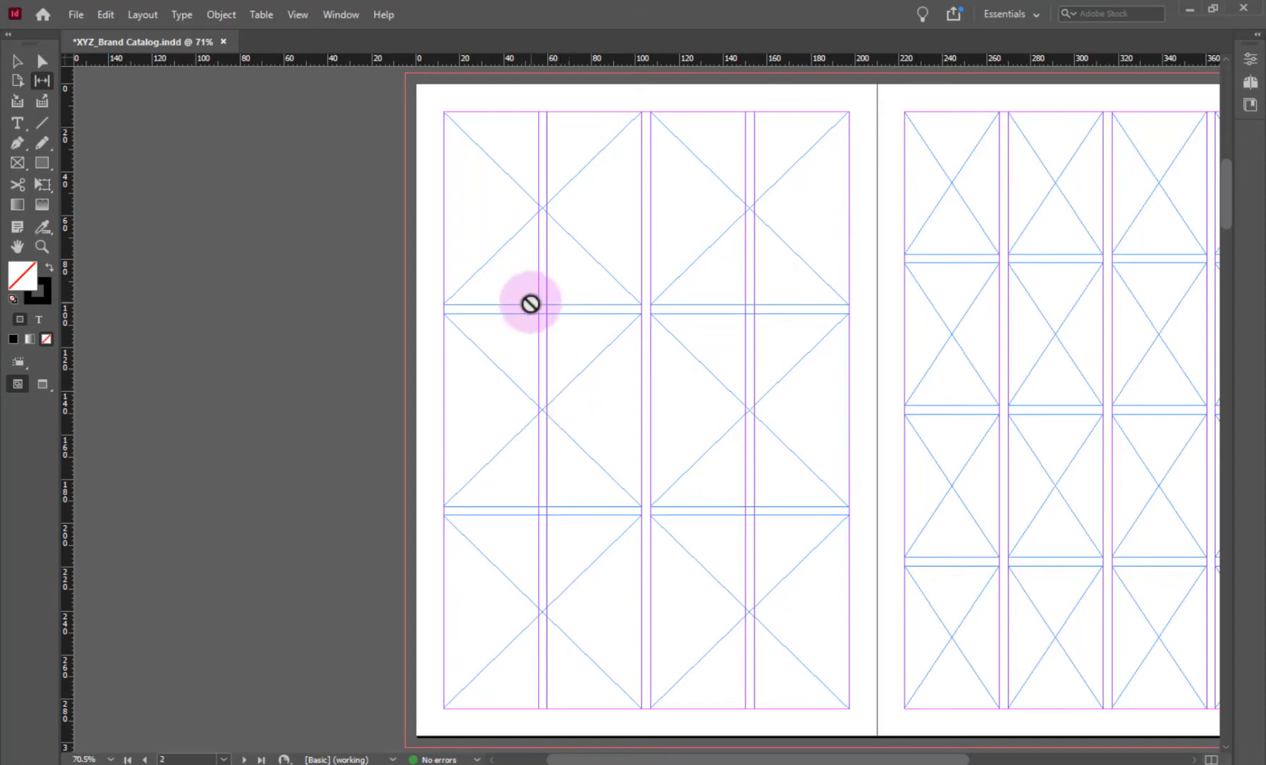
In the left page's first column only, move the upper gap up and the lower gap down to enlarge the middle frame.
key("shift")
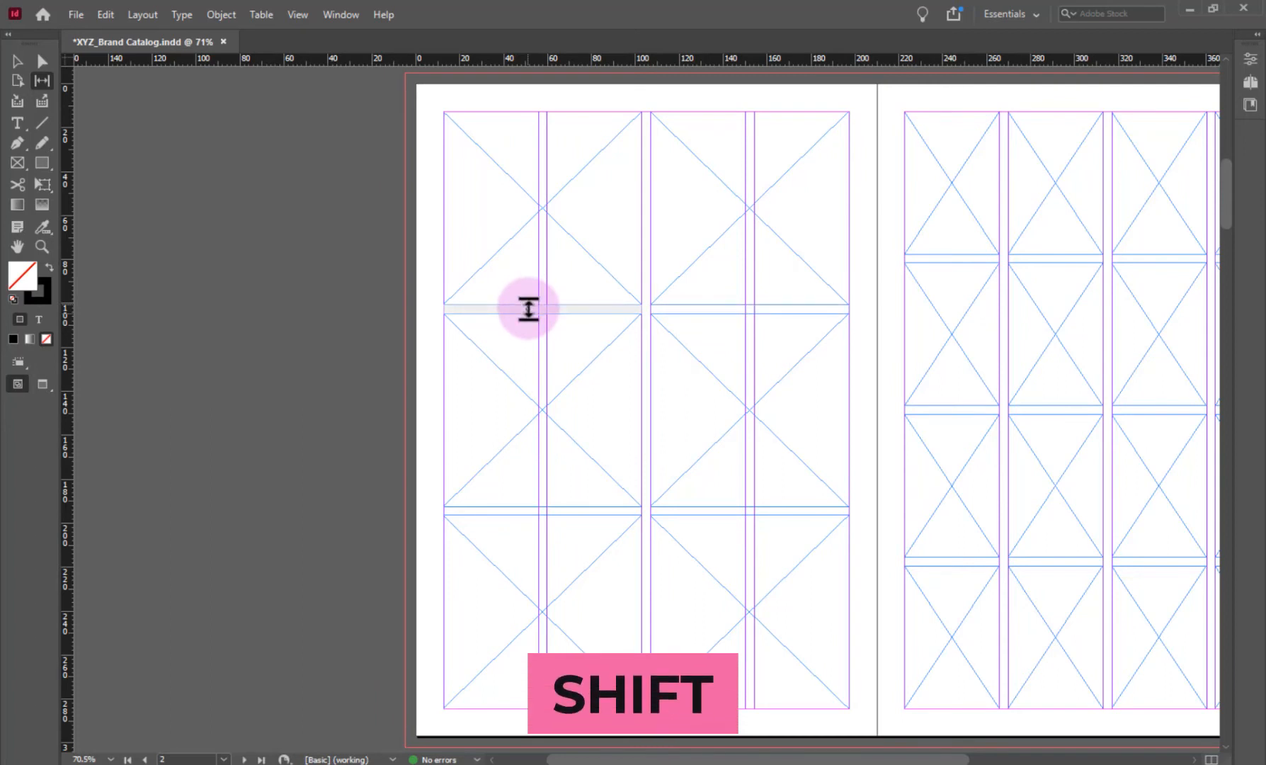
left_click_drag(542, 309, 544, 214)
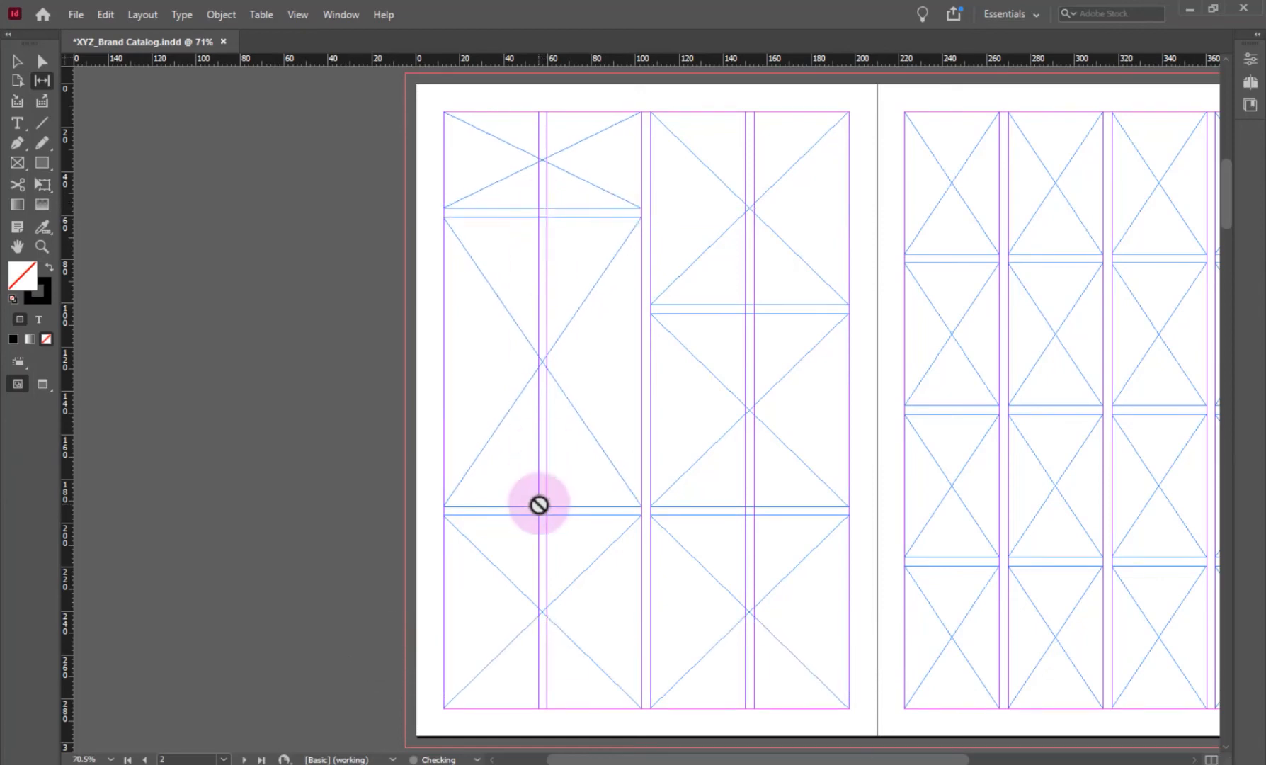
left_click_drag(543, 510, 543, 615)
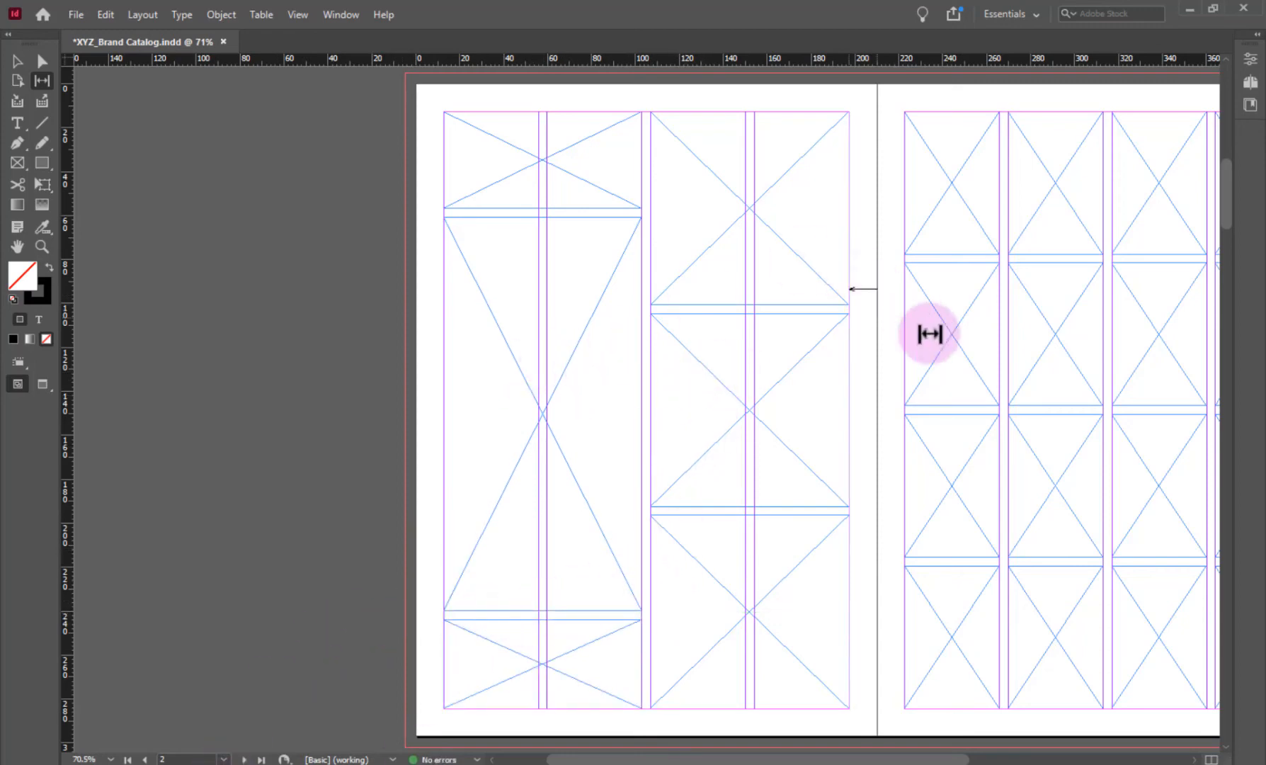
Remove the column guides from pages 2-3 by setting the number of columns to 1 in Margins and Columns.
left_click_drag(930, 334, 729, 355)
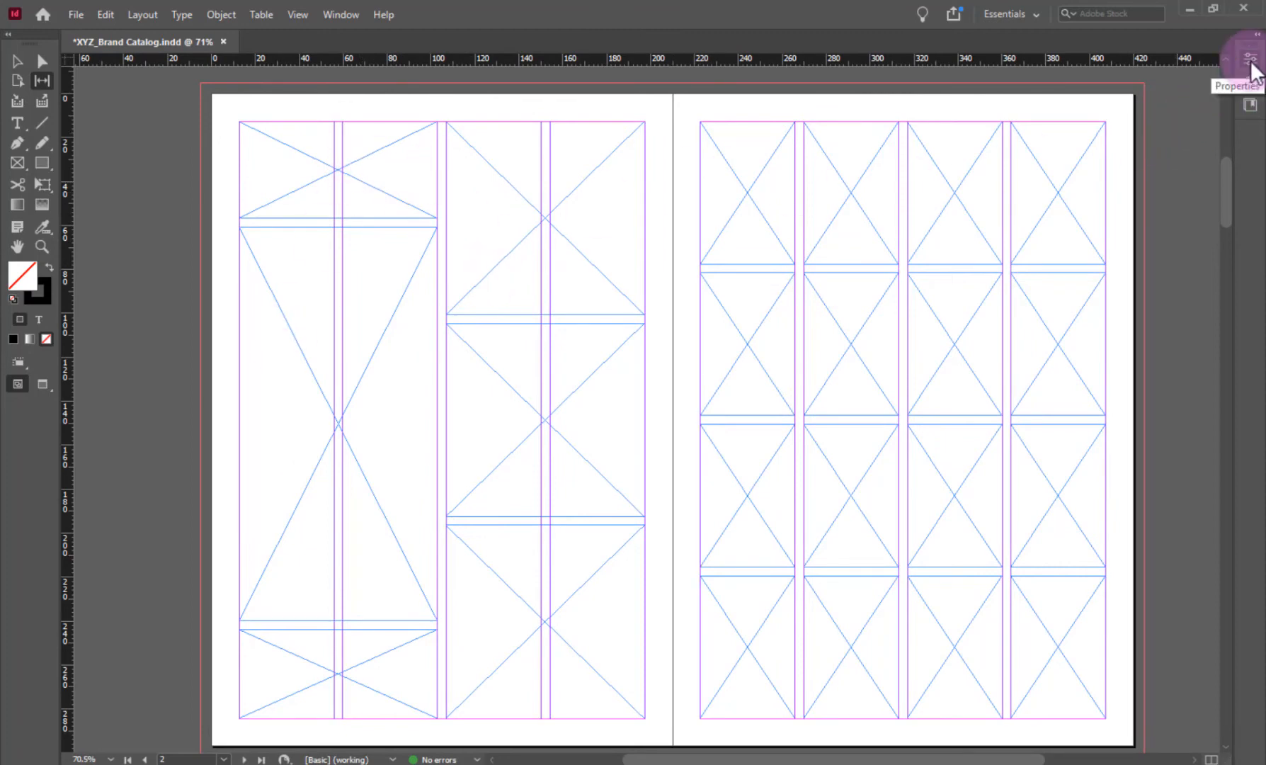
left_click(1258, 40)
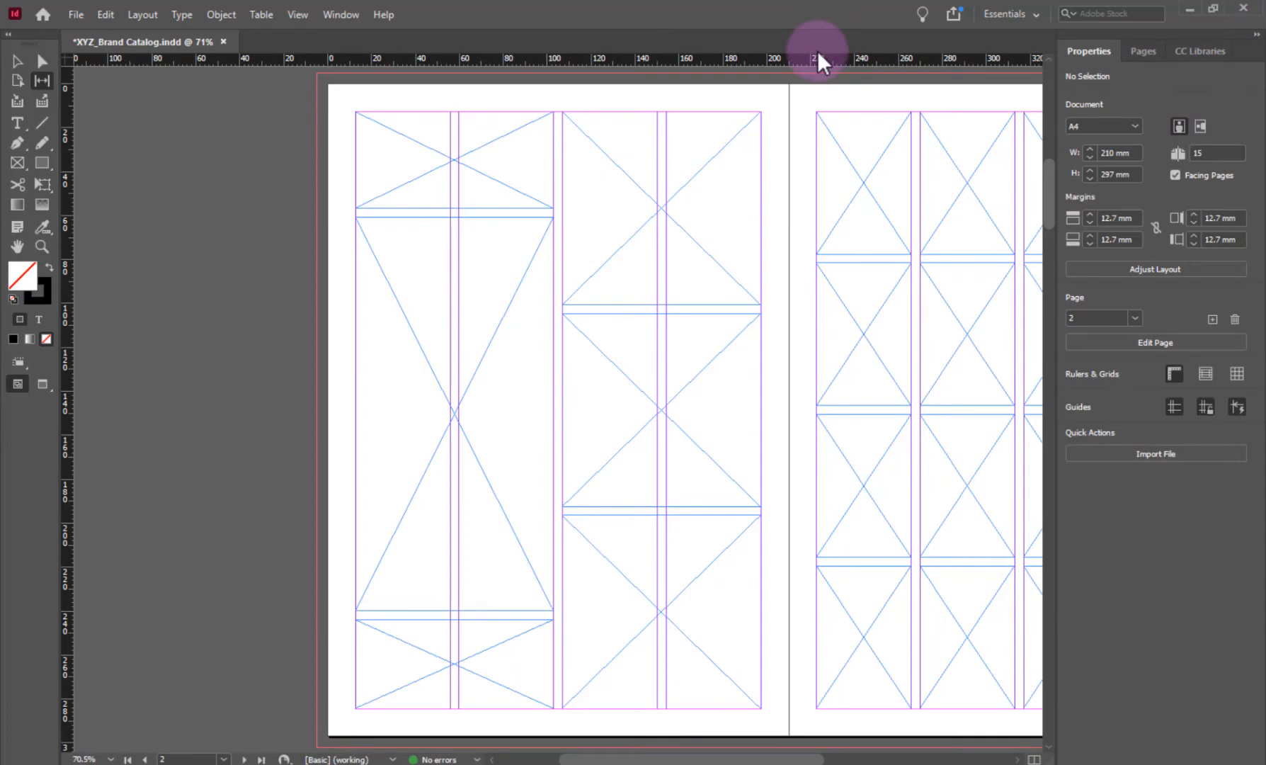
key("F12")
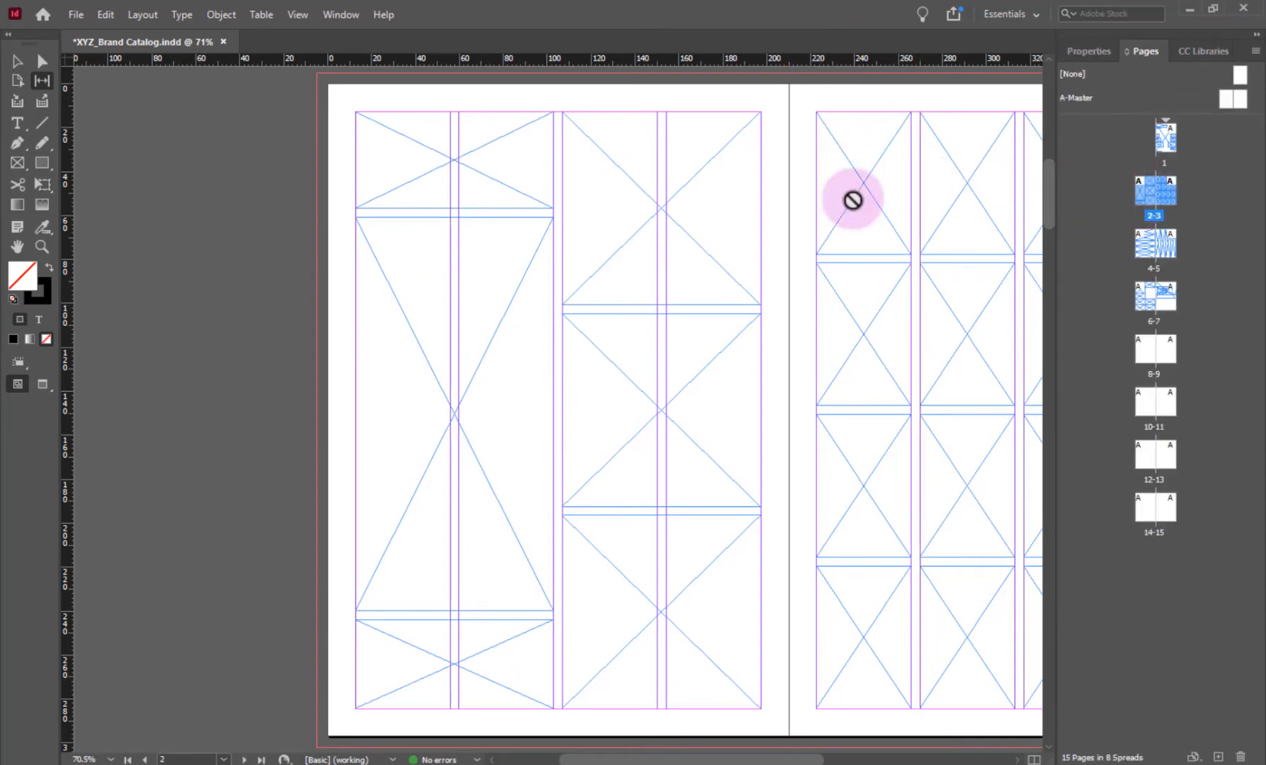
left_click(155, 15)
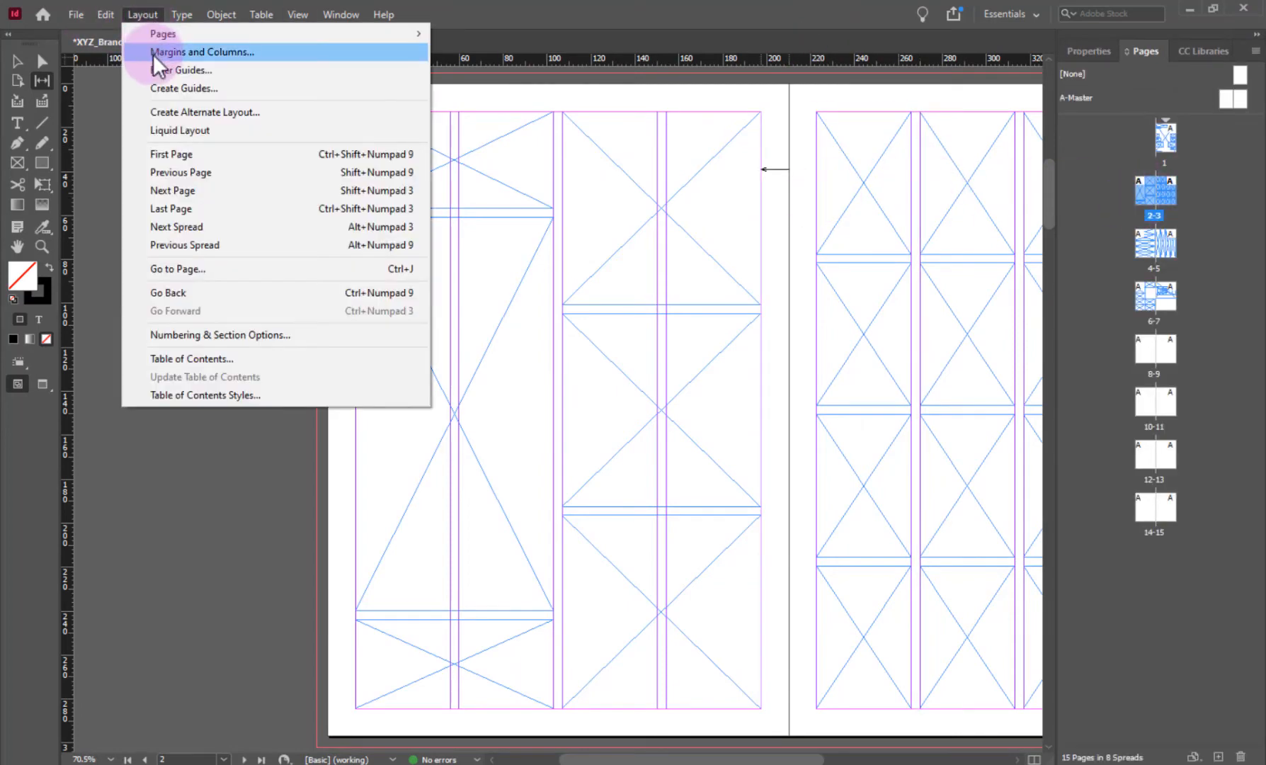
left_click(154, 53)
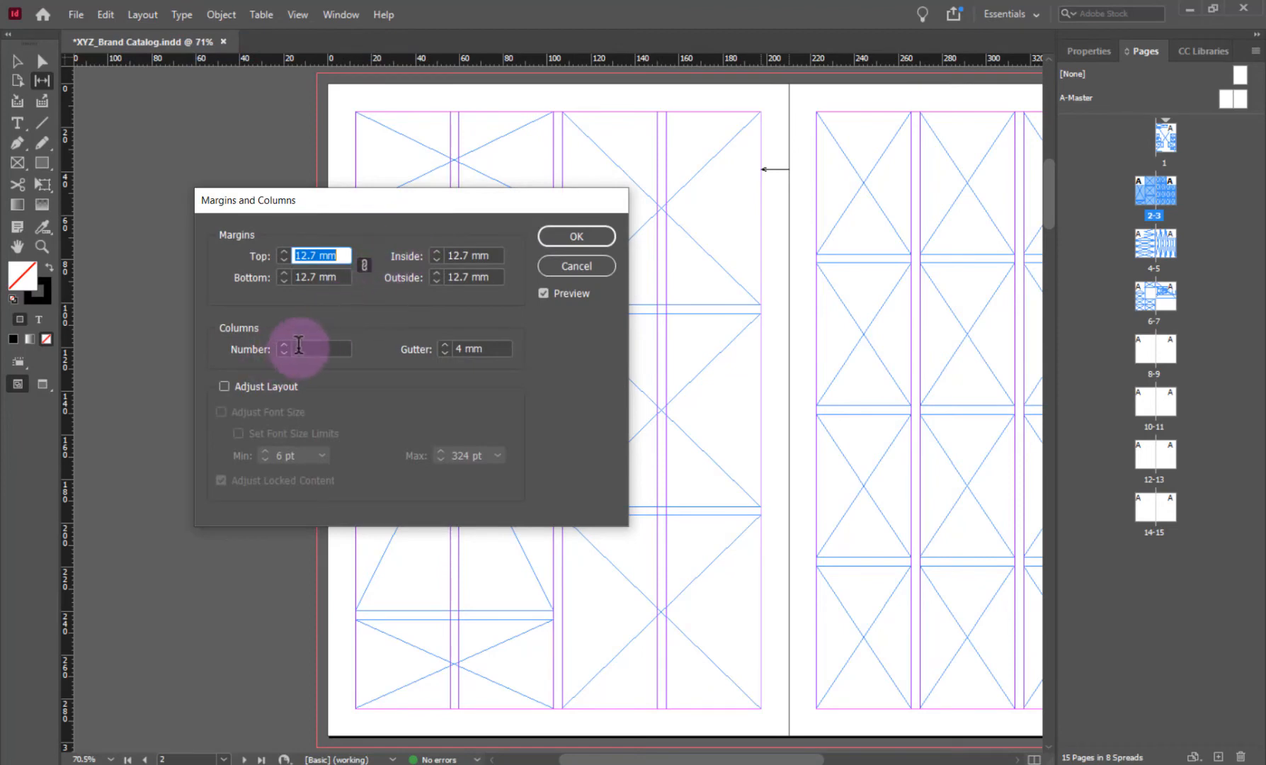
double_click(299, 347)
key("Return")
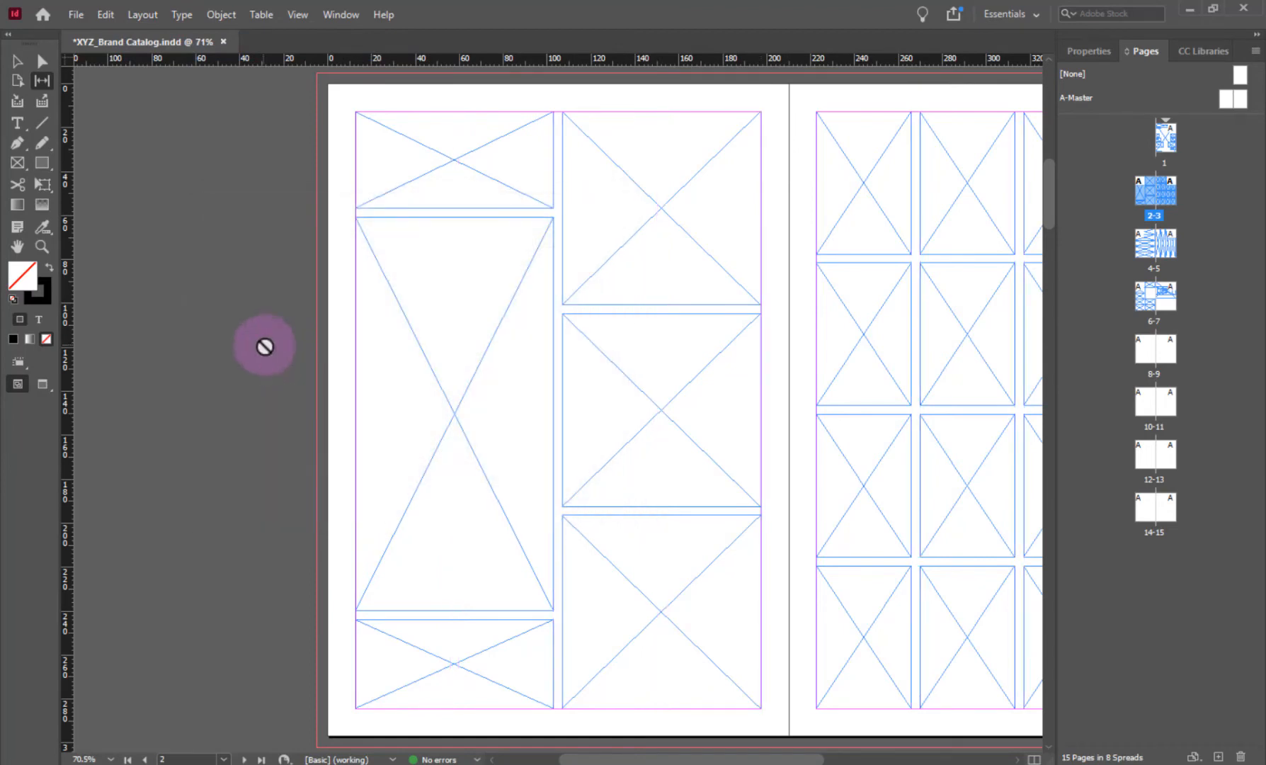
Try resizing the gap between the first and second frames in the left page's second column, restoring the original spacing each time.
left_click_drag(789, 439, 576, 512)
left_click_drag(321, 541, 314, 492)
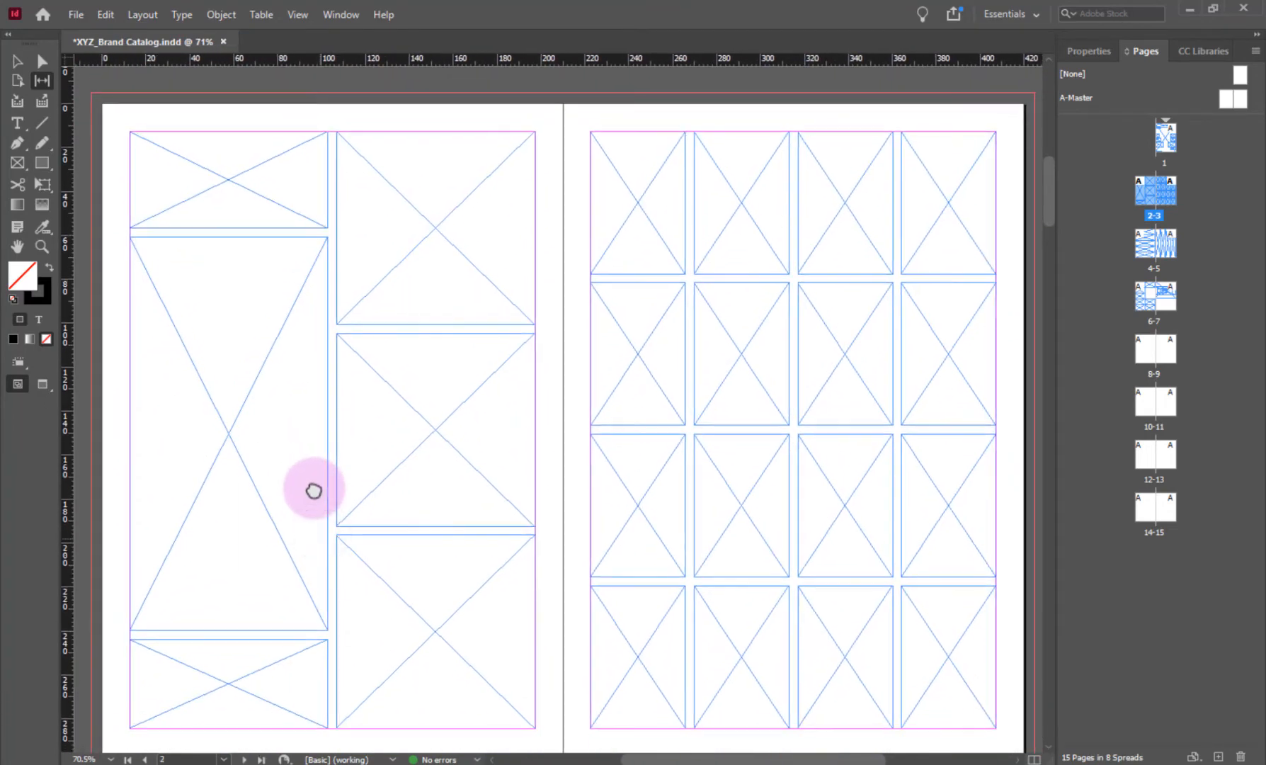
key("ctrl")
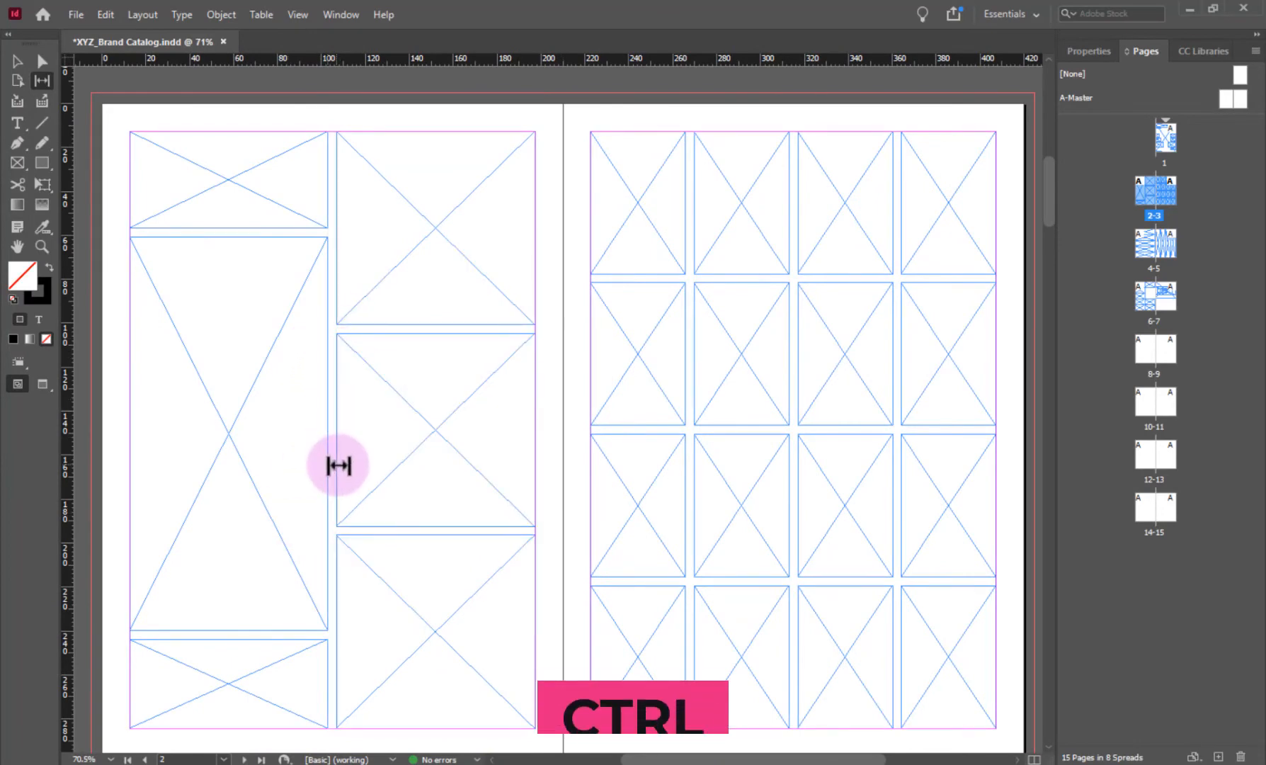
mouse_move(274, 602)
left_mouse_down()
mouse_move(277, 494)
mouse_move(251, 596)
left_mouse_up()
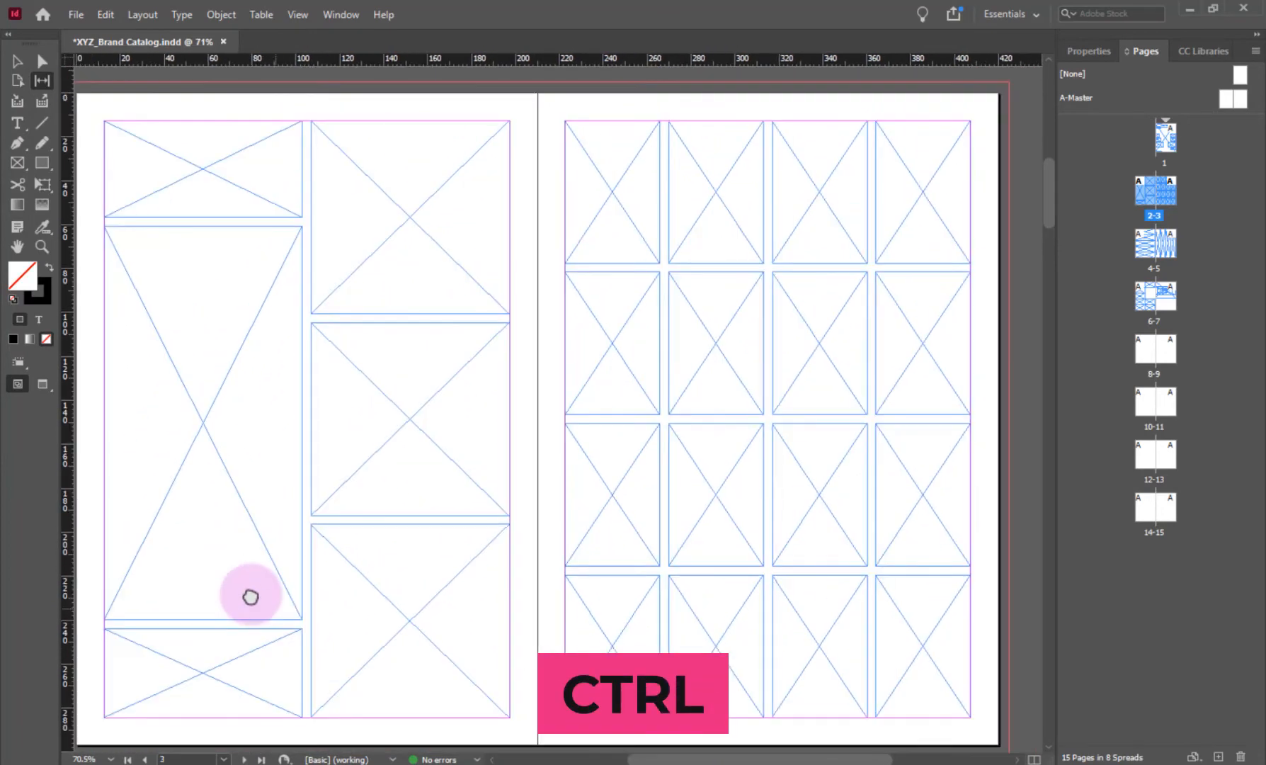
left_click_drag(164, 320, 116, 387)
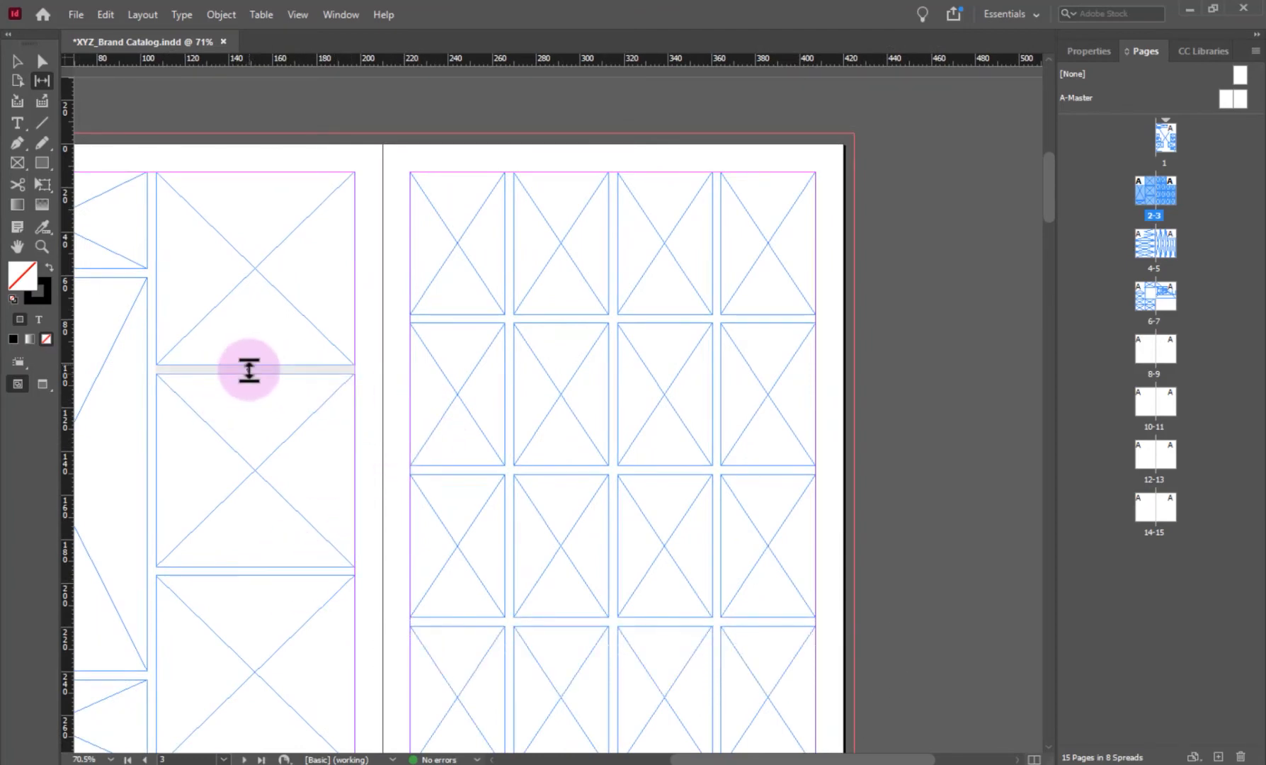
mouse_move(248, 369)
left_mouse_down()
mouse_move(249, 240)
mouse_move(251, 498)
mouse_move(270, 330)
mouse_move(269, 379)
left_mouse_up()
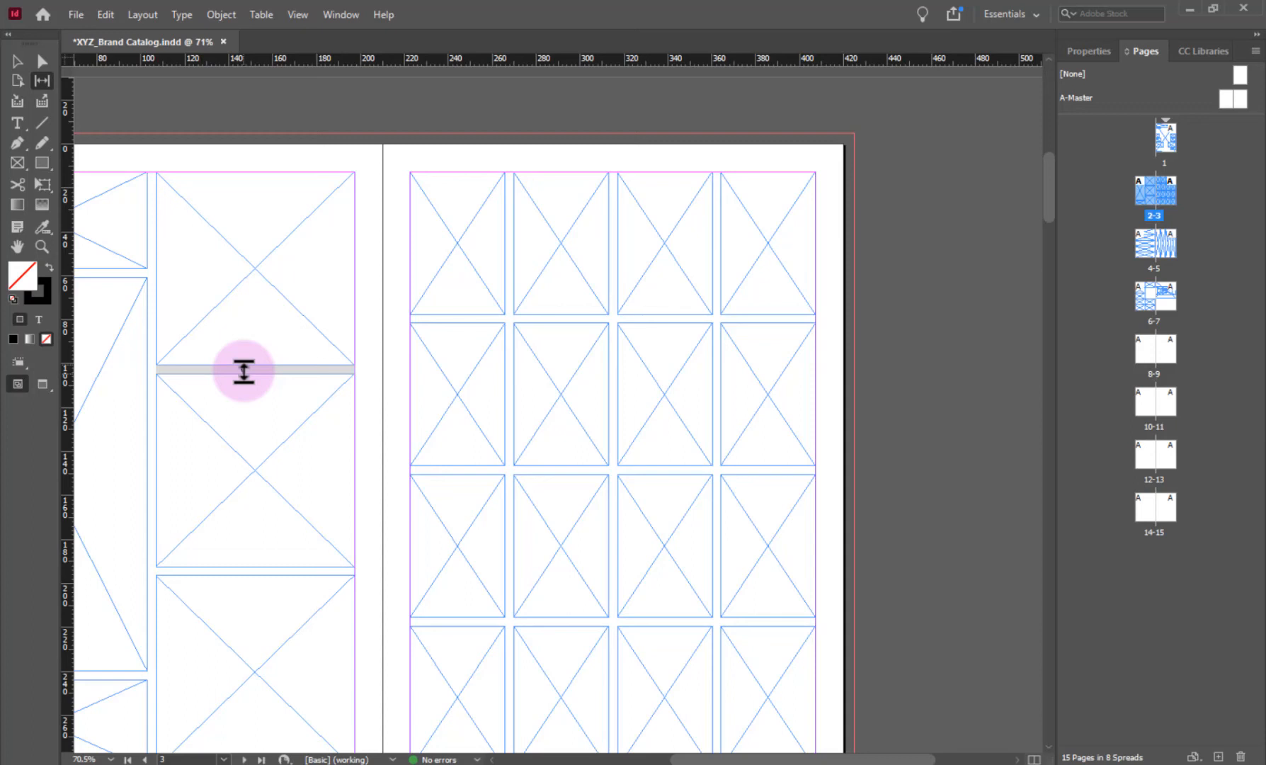
mouse_move(244, 366)
left_mouse_down()
mouse_move(240, 231)
mouse_move(235, 382)
mouse_move(235, 234)
mouse_move(237, 370)
left_mouse_up()
Try resizing the horizontal gap below the right page's first frame row across all four columns, and undo it.
left_click_drag(699, 466, 377, 522)
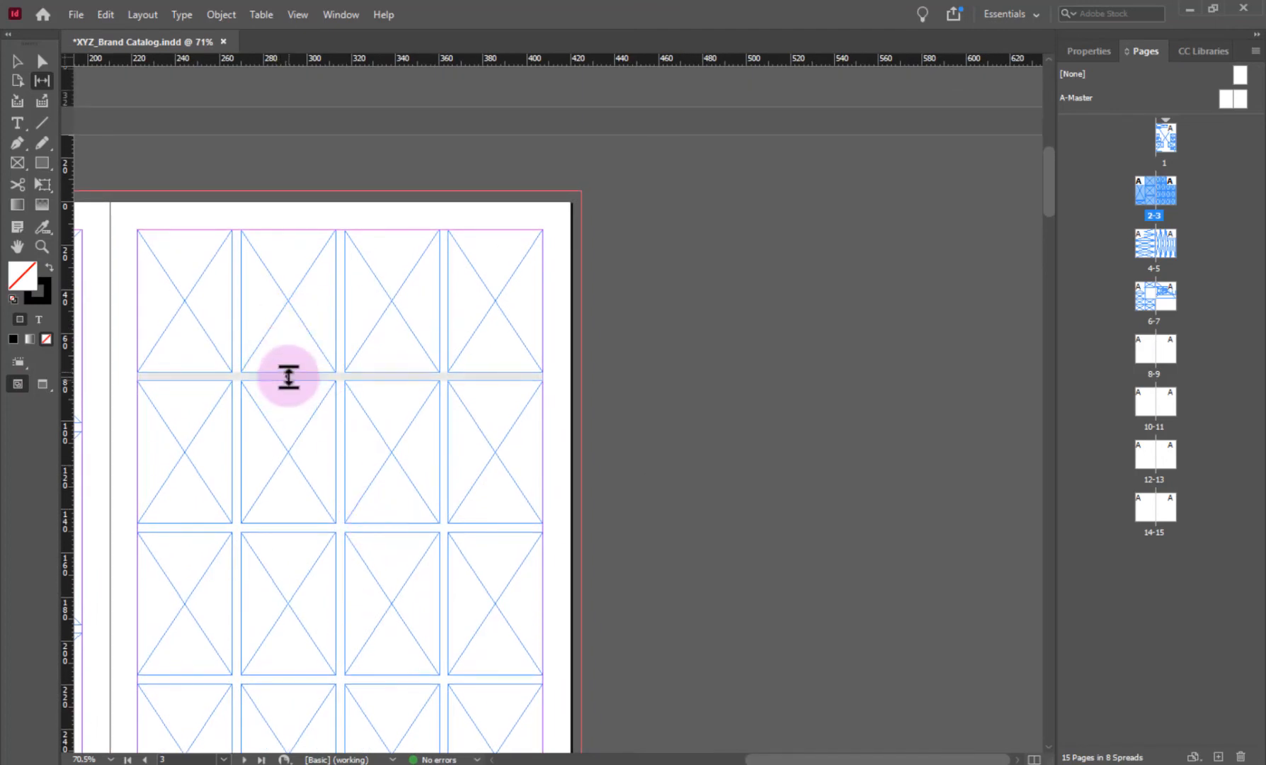
left_click_drag(289, 375, 297, 326)
key("ctrl+z")
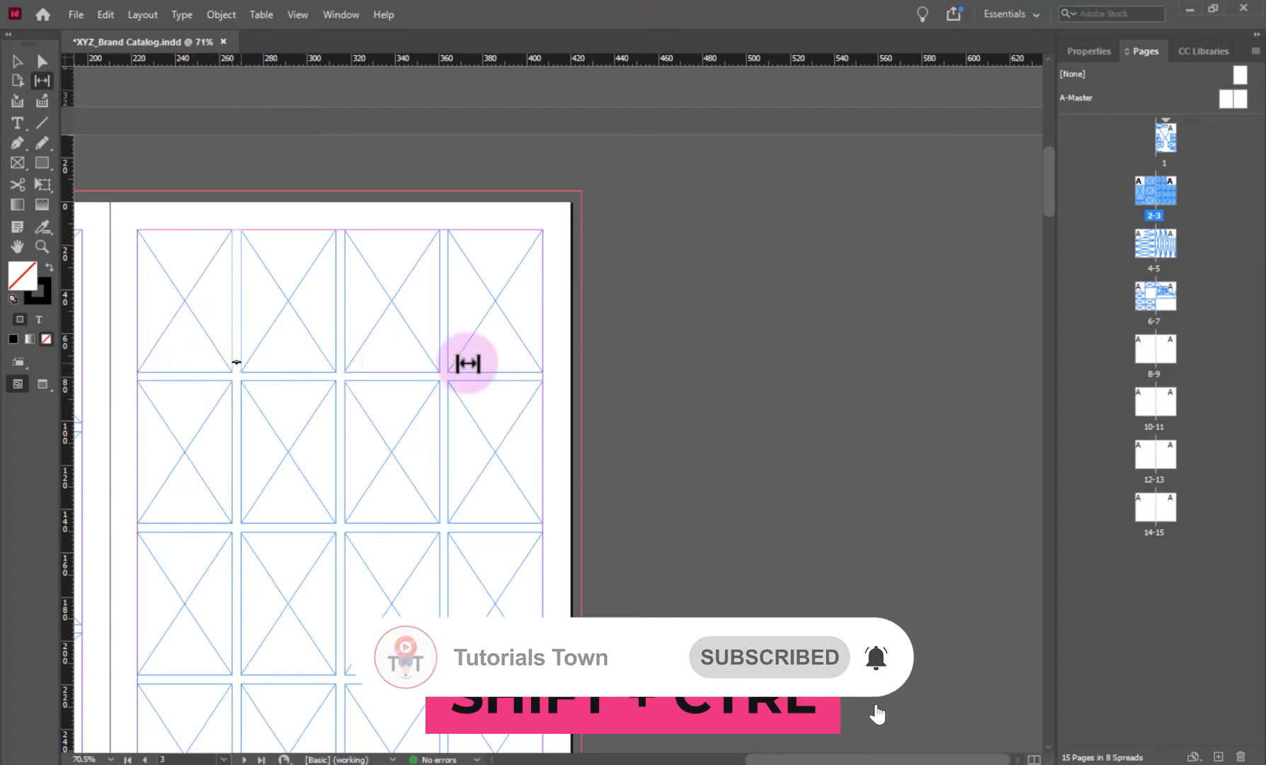
Widen the gap between the first and second frames in the right page's second column only, shortening both frames.
left_click_drag(300, 378, 299, 450)
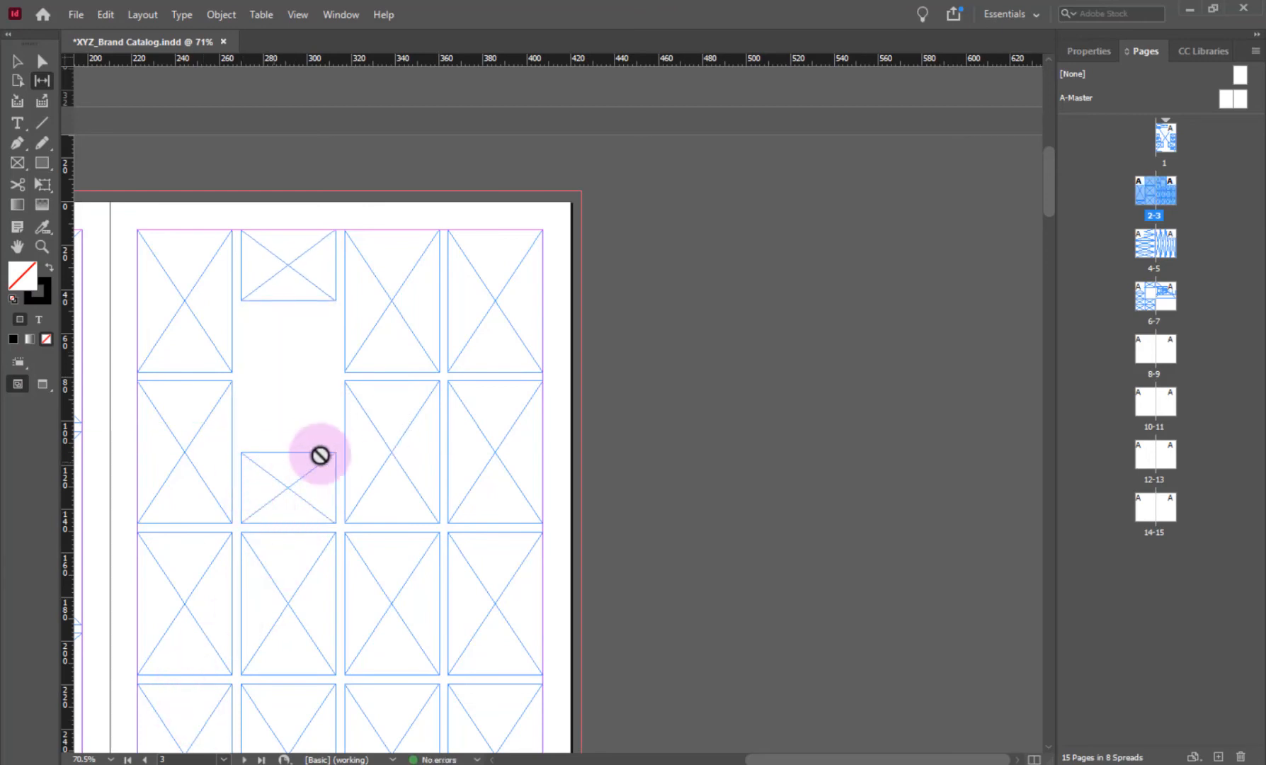
Try moving the horizontal gaps below the right page's third and second rows together with the adjoining frames, reverting each move.
left_click_drag(177, 498, 294, 493)
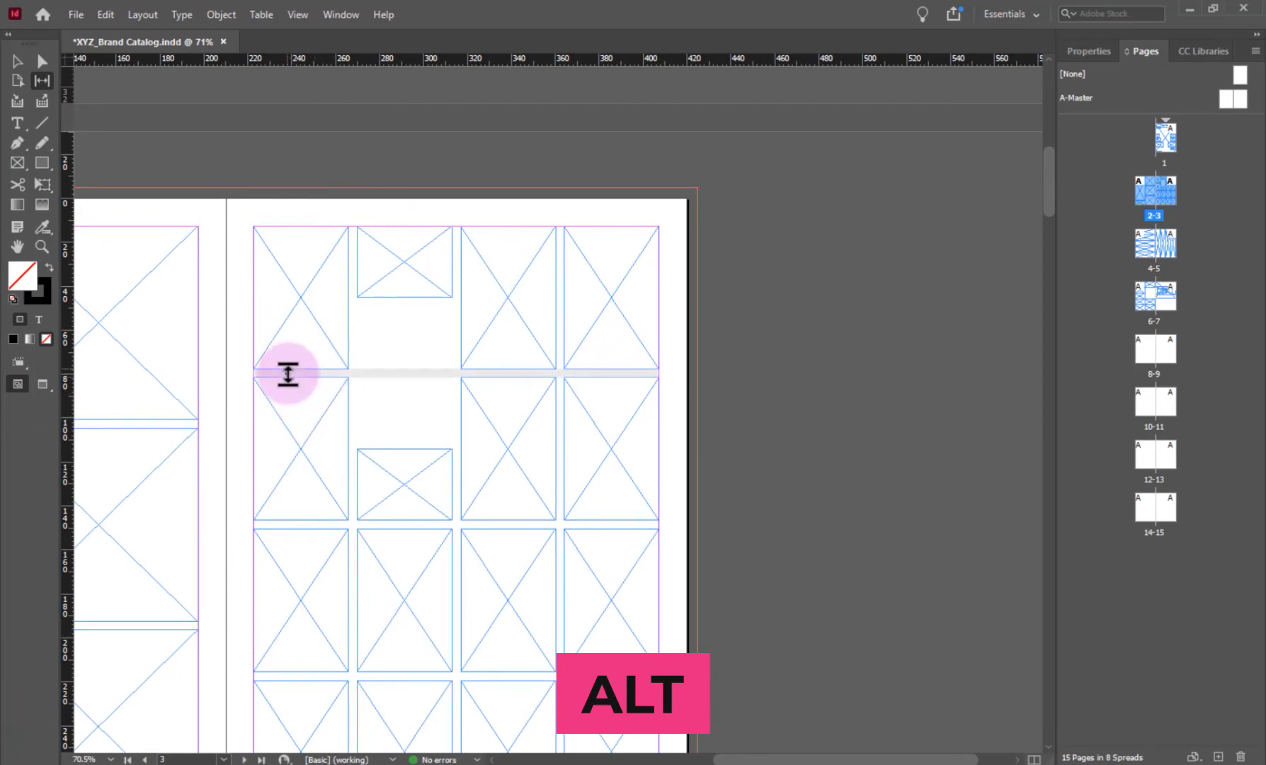
left_click_drag(297, 598, 353, 325)
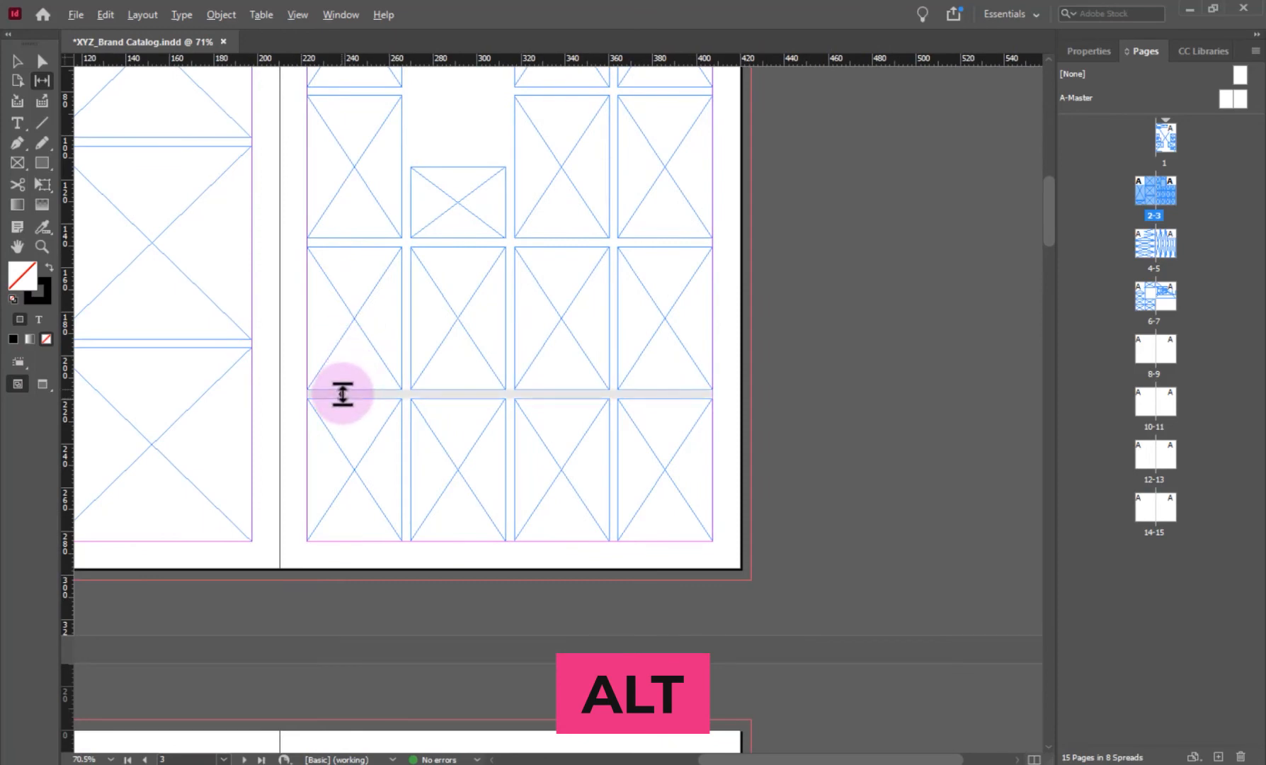
mouse_move(343, 394)
left_mouse_down()
mouse_move(349, 571)
mouse_move(370, 303)
mouse_move(367, 466)
mouse_move(348, 553)
mouse_move(350, 368)
mouse_move(343, 460)
mouse_move(331, 392)
mouse_move(330, 439)
mouse_move(332, 416)
left_mouse_up()
left_click_drag(397, 339, 310, 529)
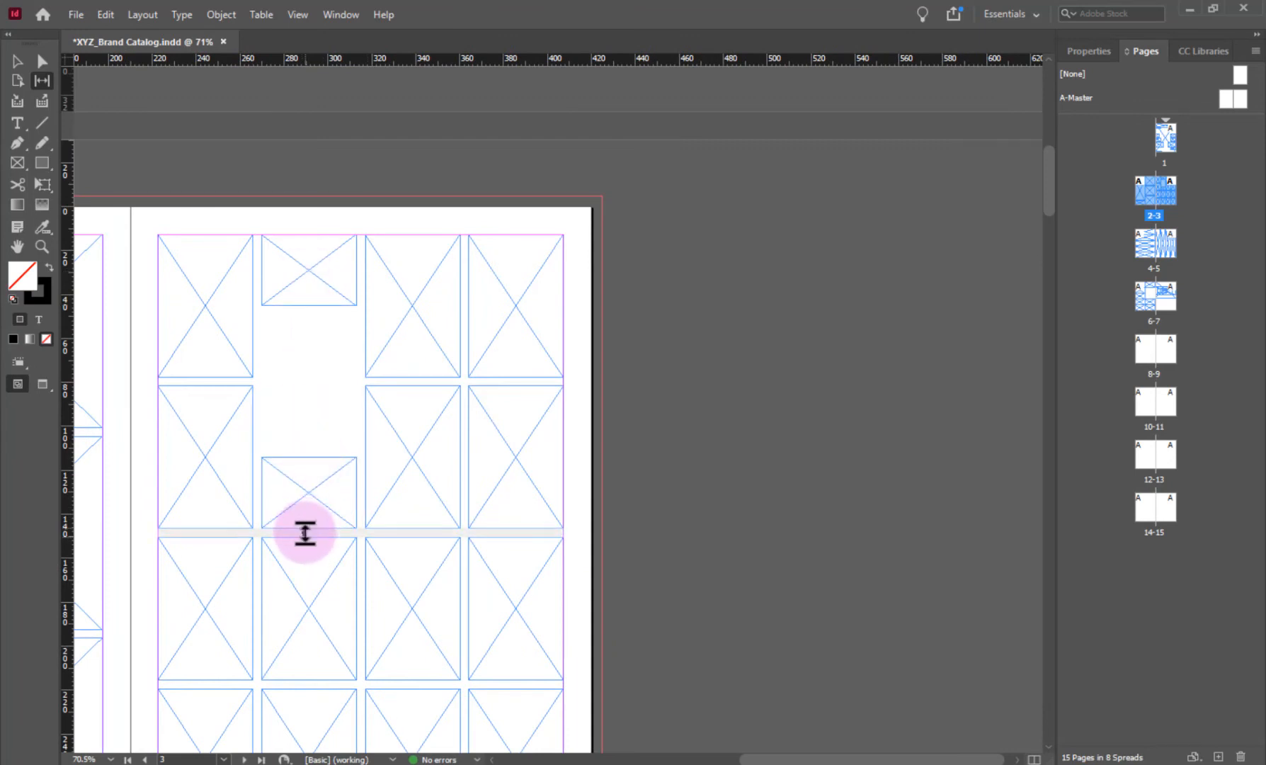
left_click_drag(305, 532, 326, 506)
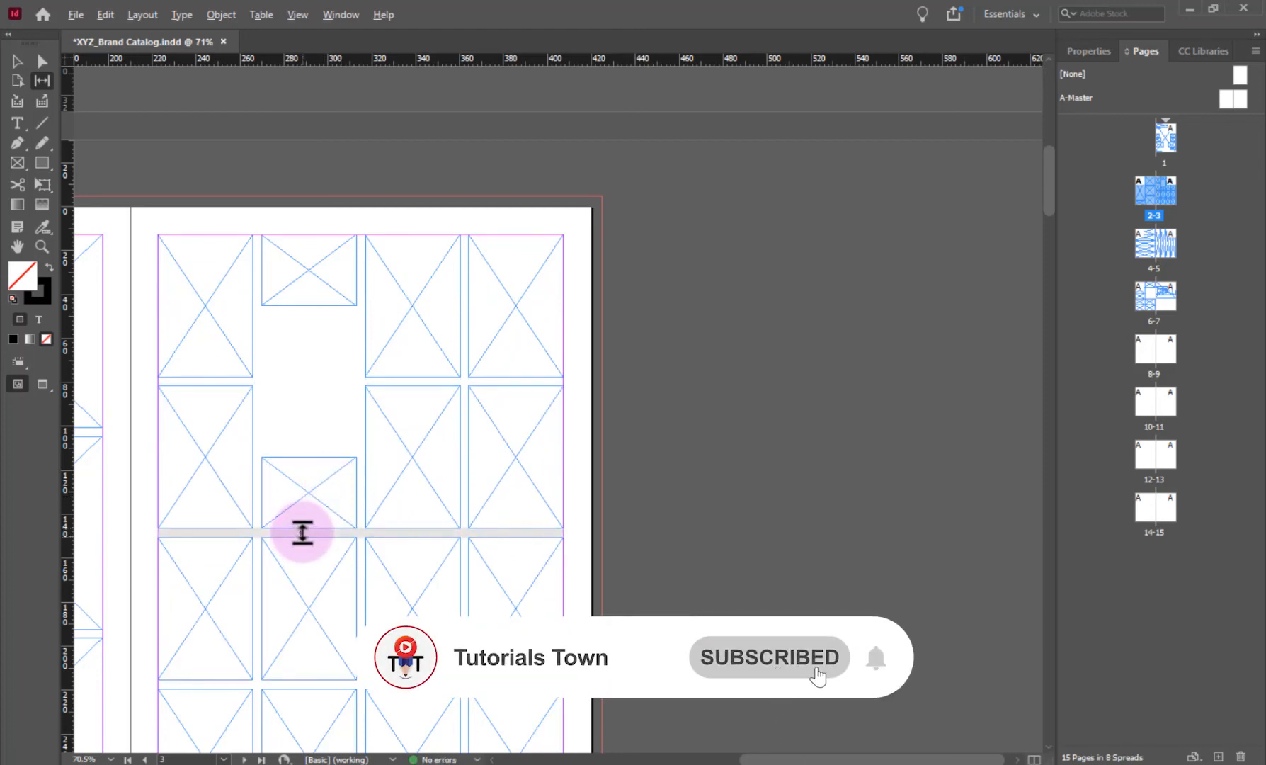
In the right page's second column only, move the gap below the second frame upward together with its two adjoining frames, keeping their sizes.
key("ctrl+shift")
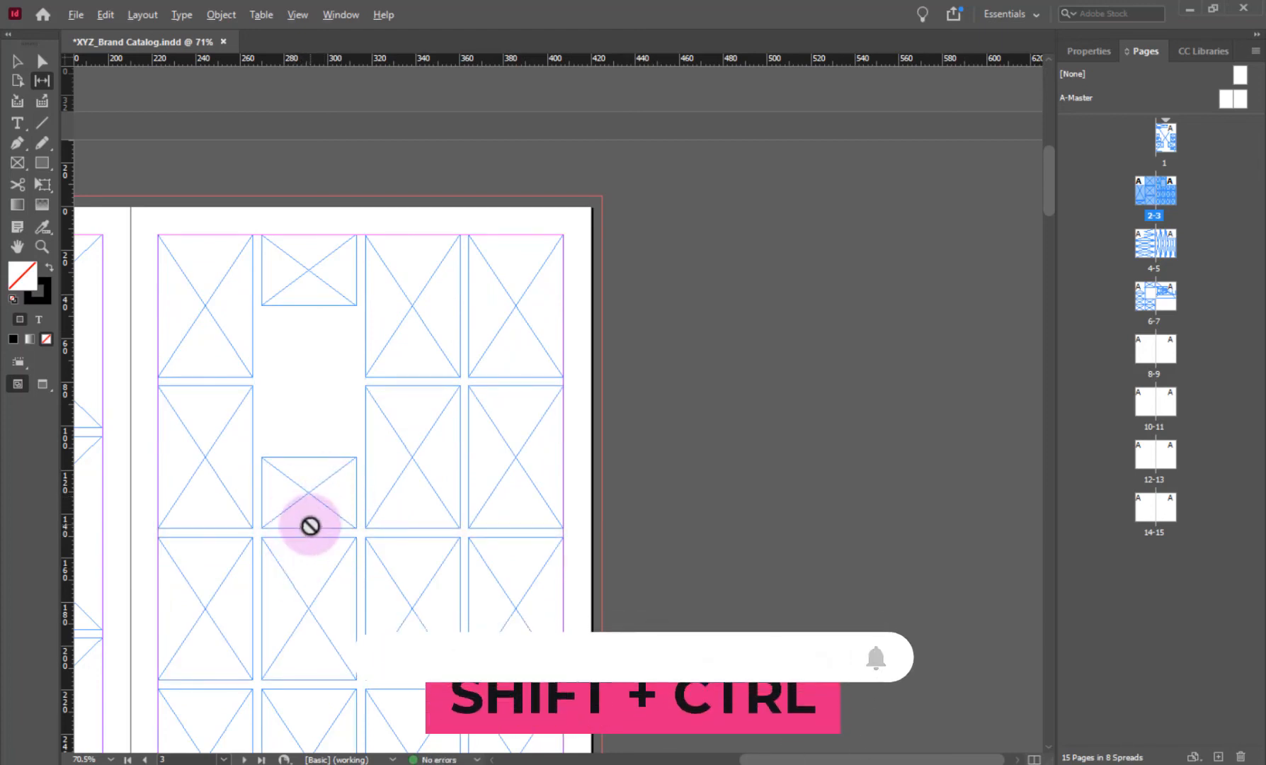
left_click_drag(310, 533, 312, 390)
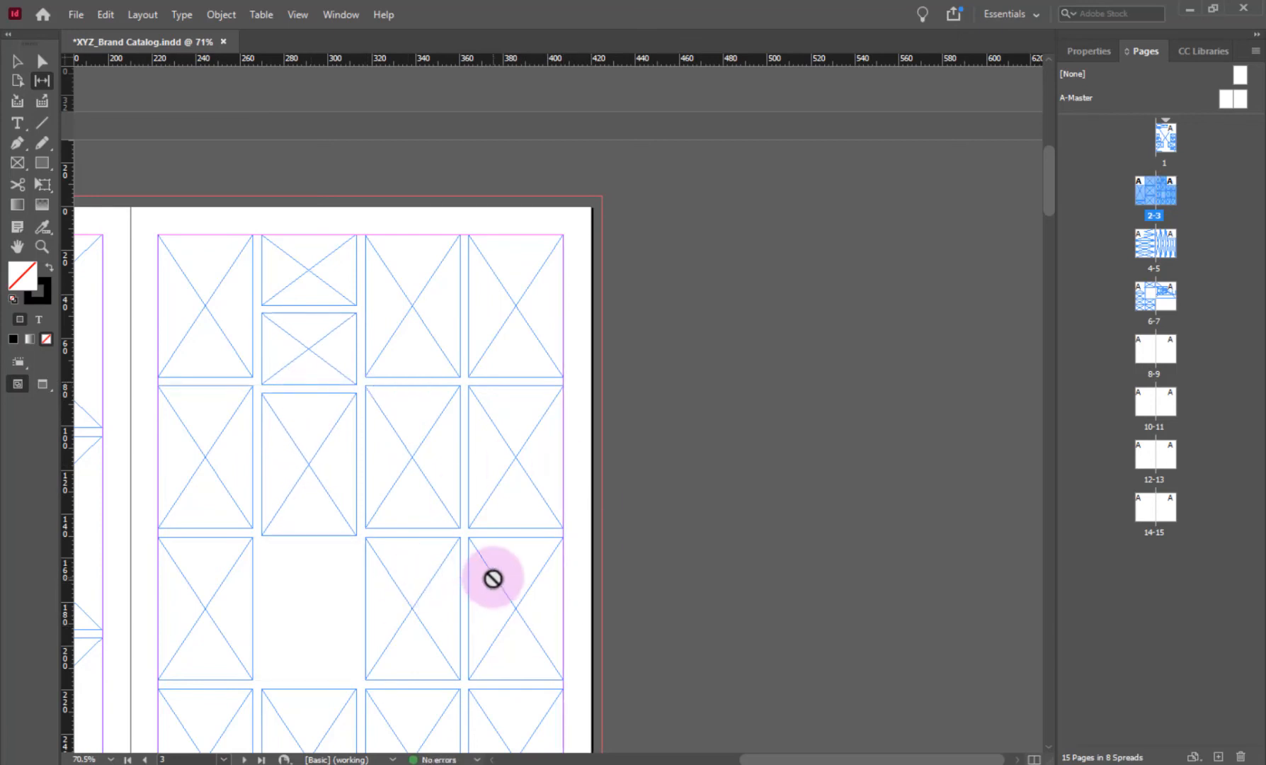
Close the gap between the second column's second and third frames, and narrow the third row's empty space by widening the frames beside it.
left_click_drag(313, 383, 371, 386)
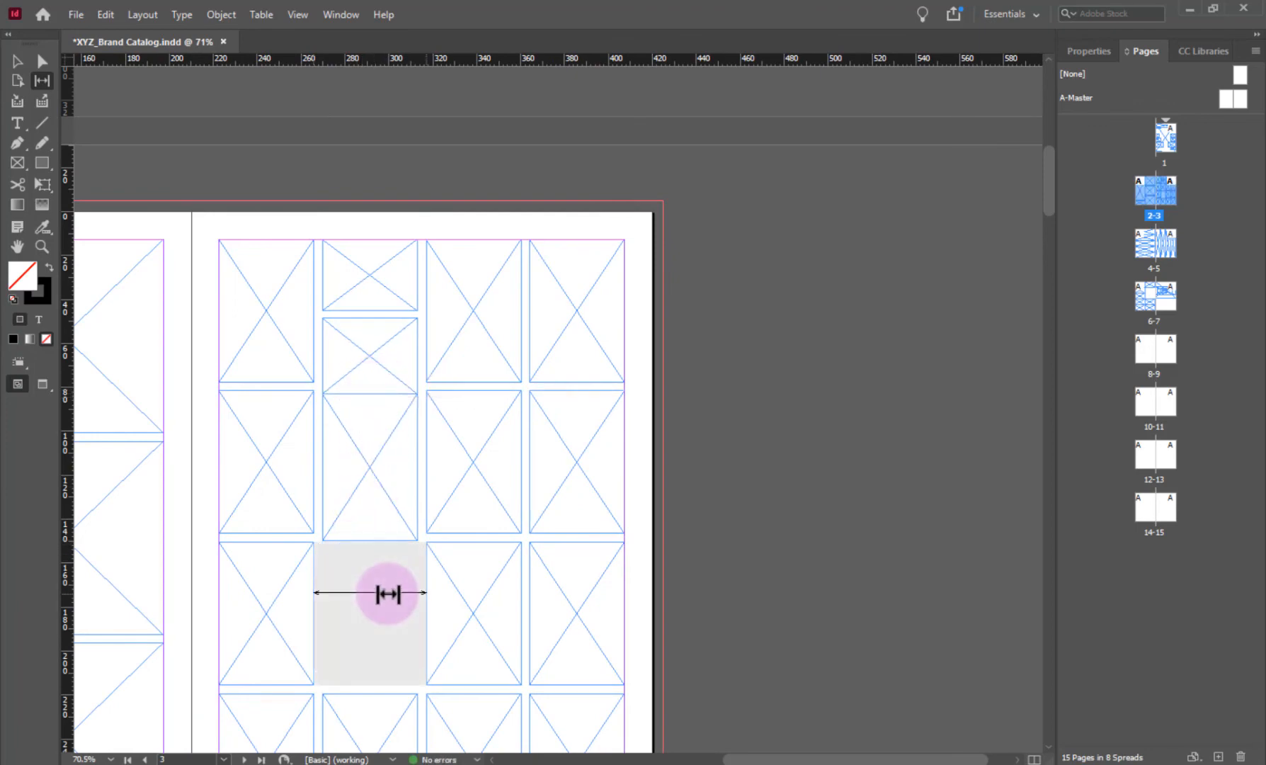
left_click_drag(386, 594, 337, 587)
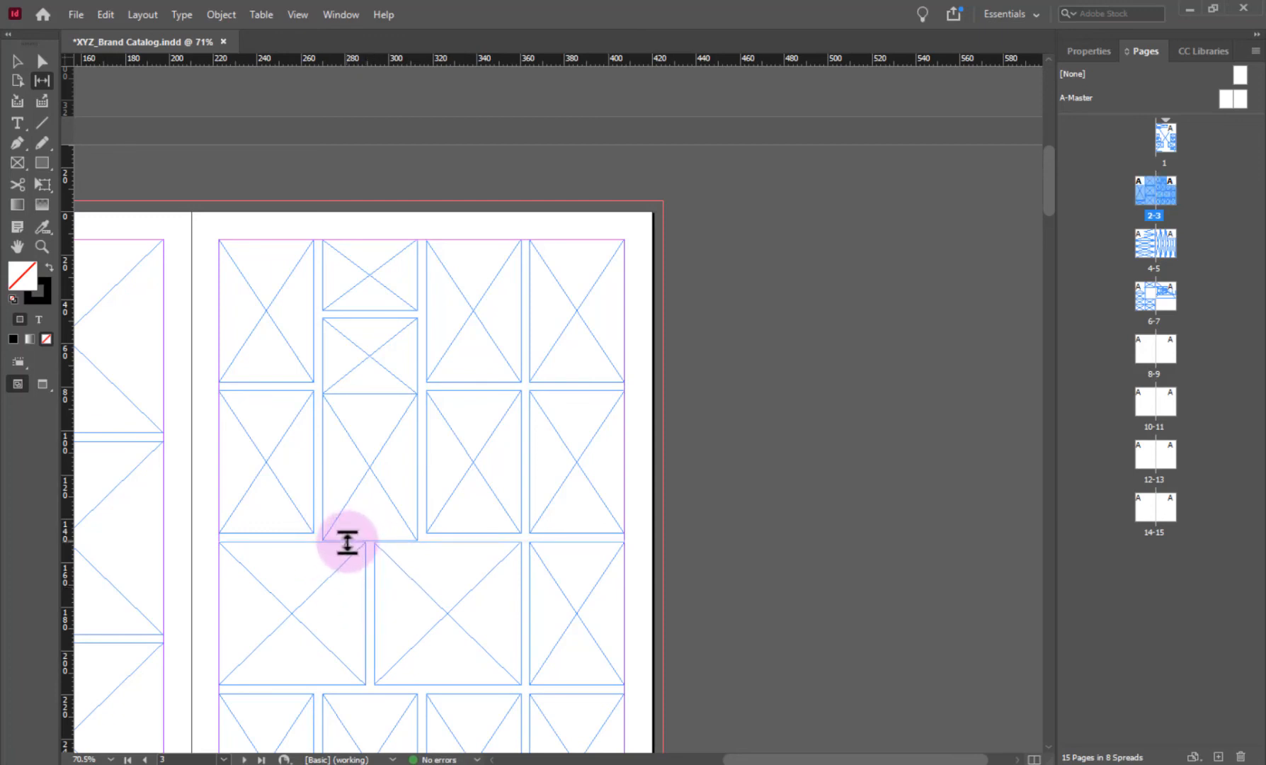
Widen the horizontal gap above the right page's third frame row, and adjust the gap above that row's first frame.
left_click_drag(347, 538, 345, 555)
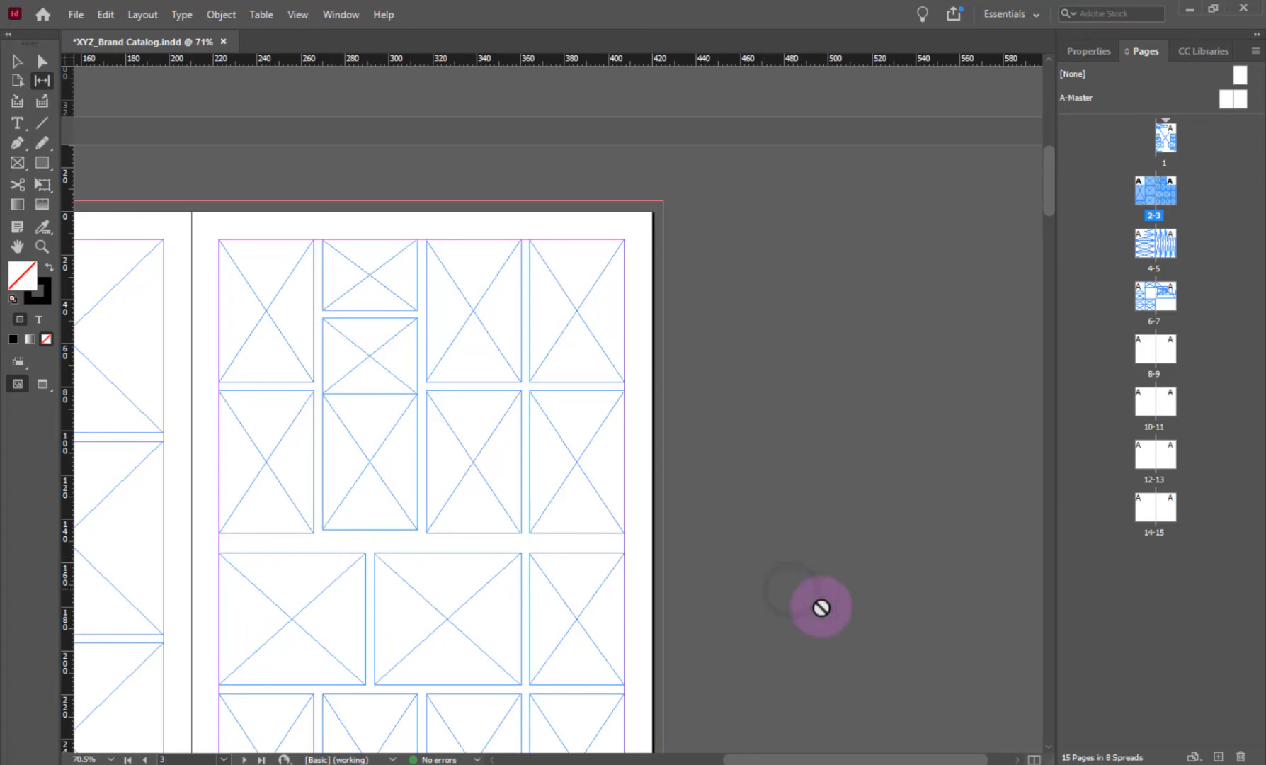
left_click_drag(328, 543, 332, 545)
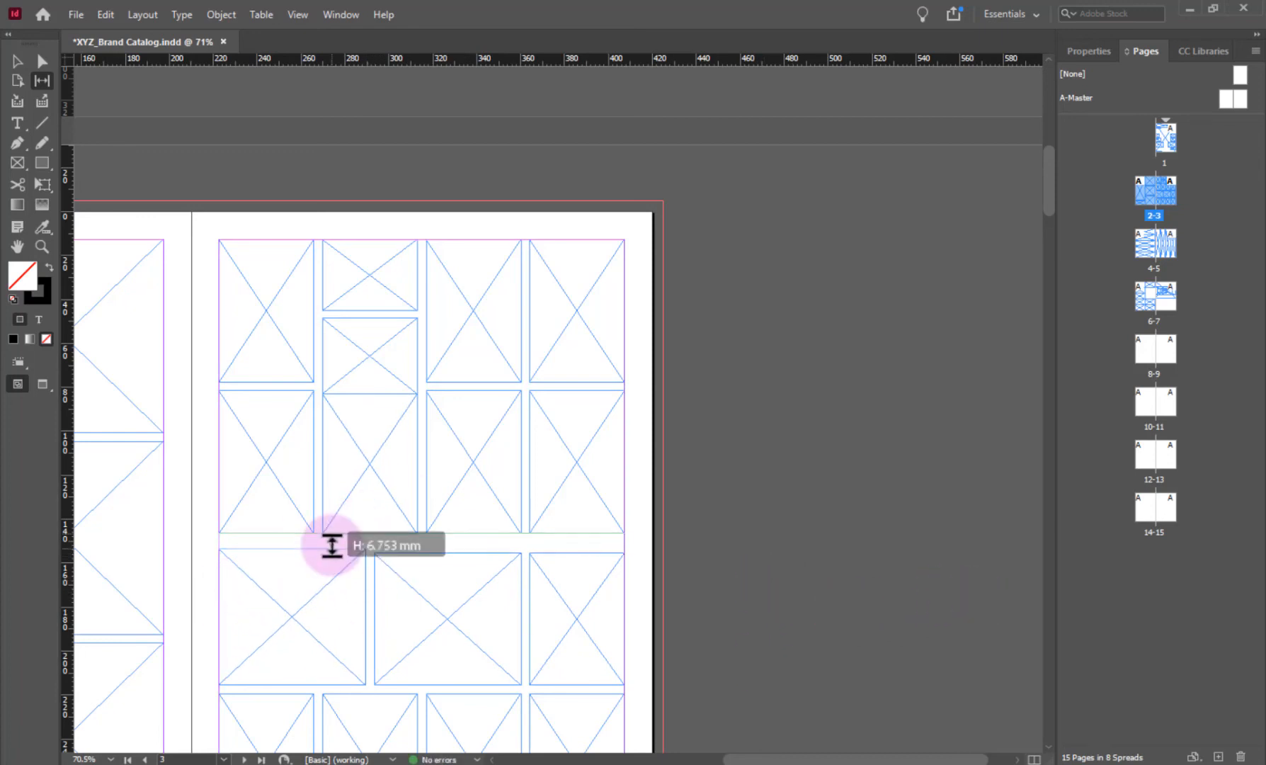